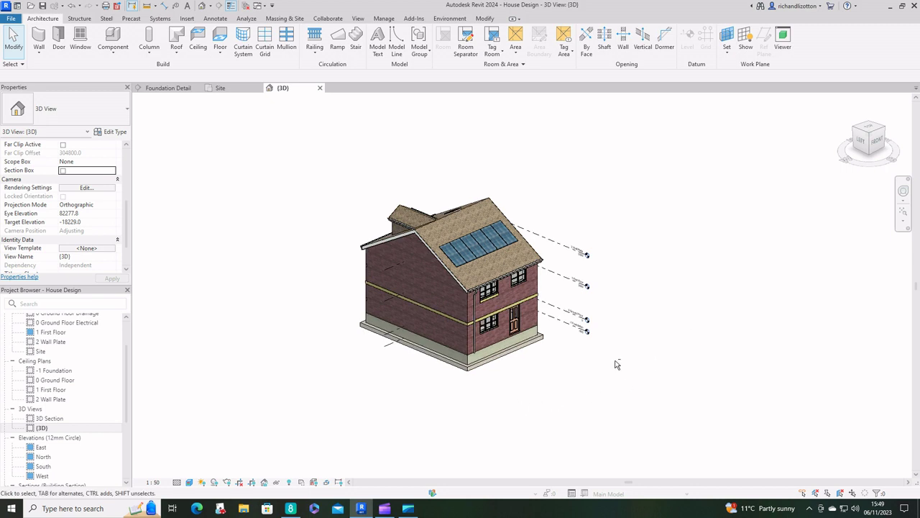
- Switch from the 3D view to the Site floor plan and frame the house footprint
middle_click_drag(614, 364, 575, 396, "shift")
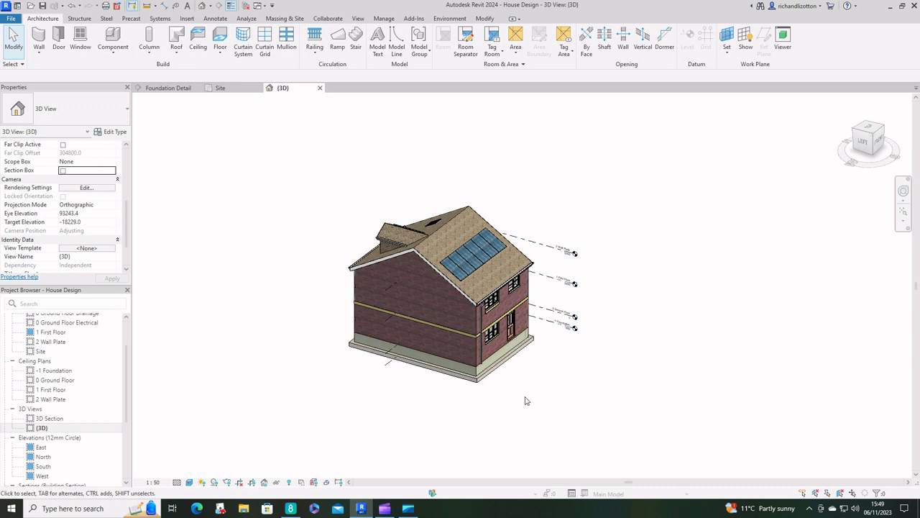
scroll(525, 398, "up", 1)
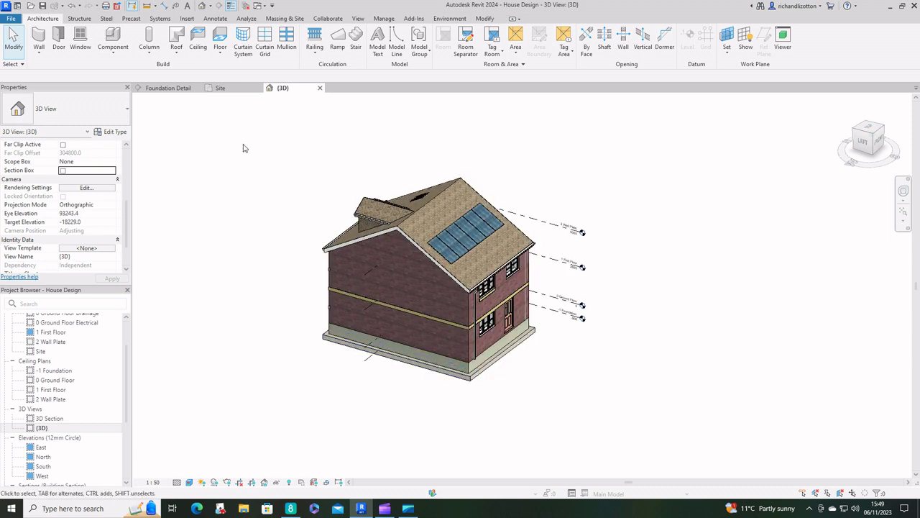
left_click(236, 89)
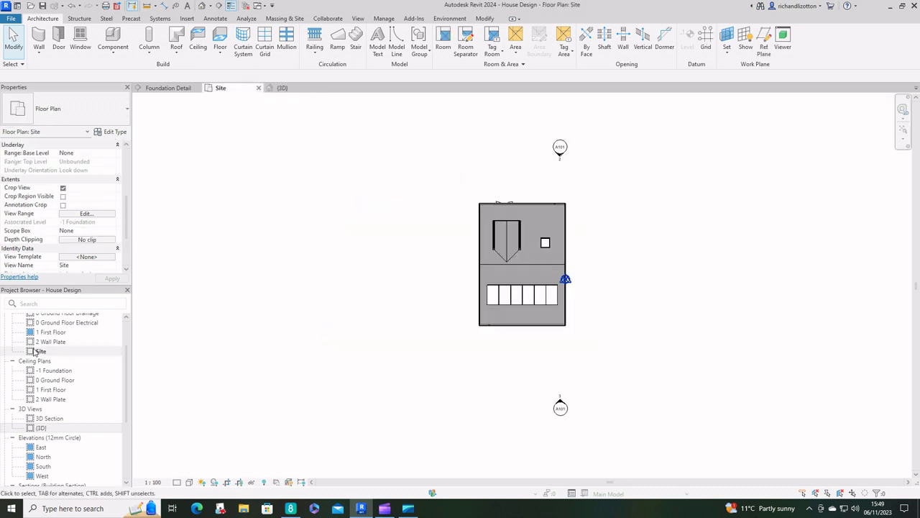
scroll(72, 346, "up", 2)
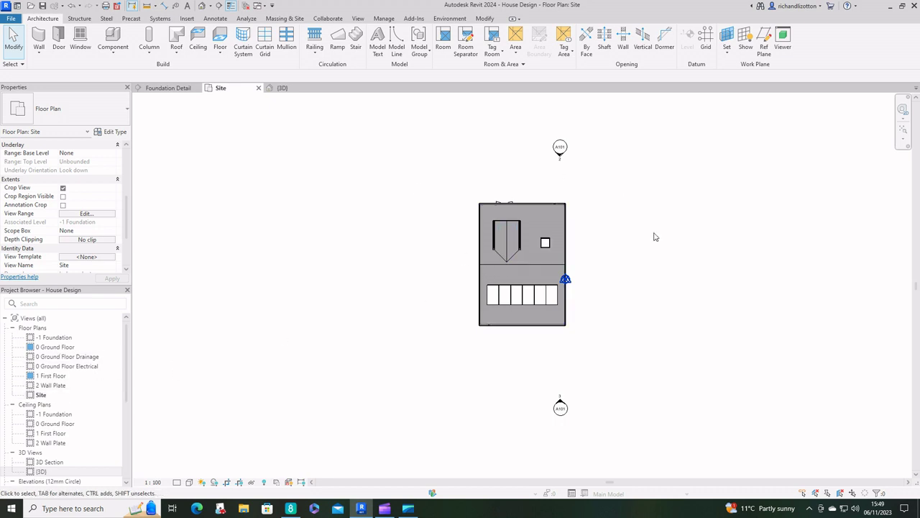
scroll(654, 236, "down", 1)
middle_click_drag(653, 236, 623, 247)
scroll(623, 247, "down", 1)
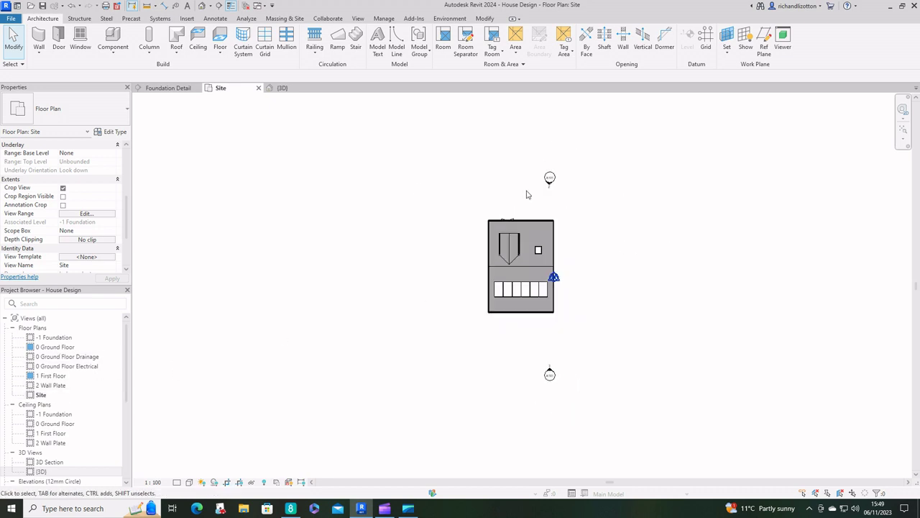
- Cancel the half-drawn model-line rectangle and turn off Crop View on the Site plan
left_click(396, 45)
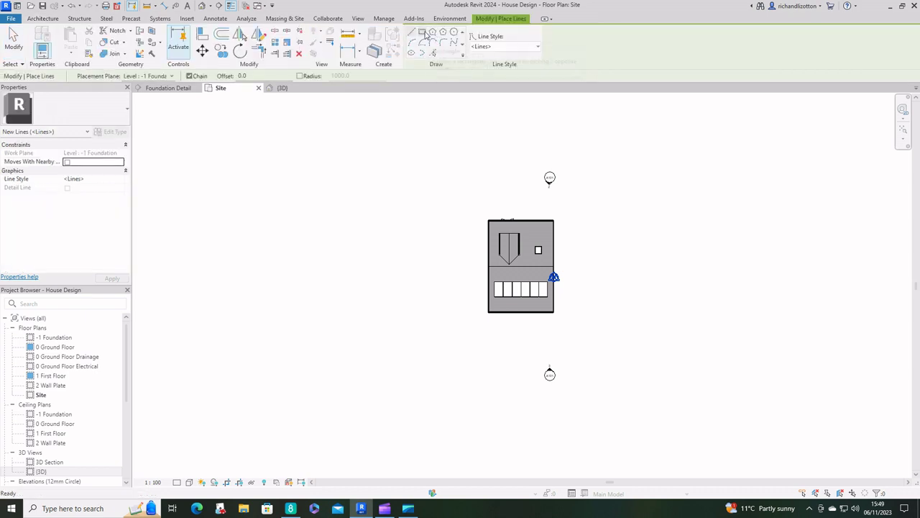
left_click(422, 32)
left_click(486, 224)
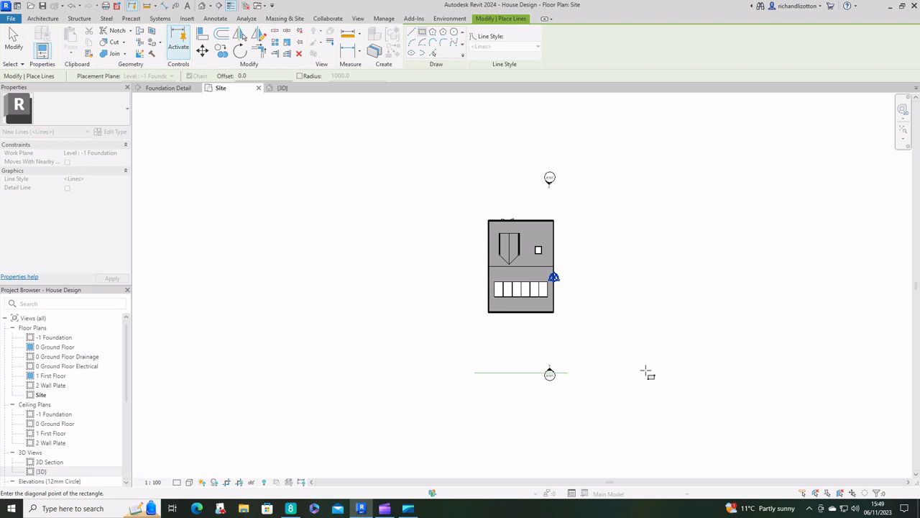
key("Escape")
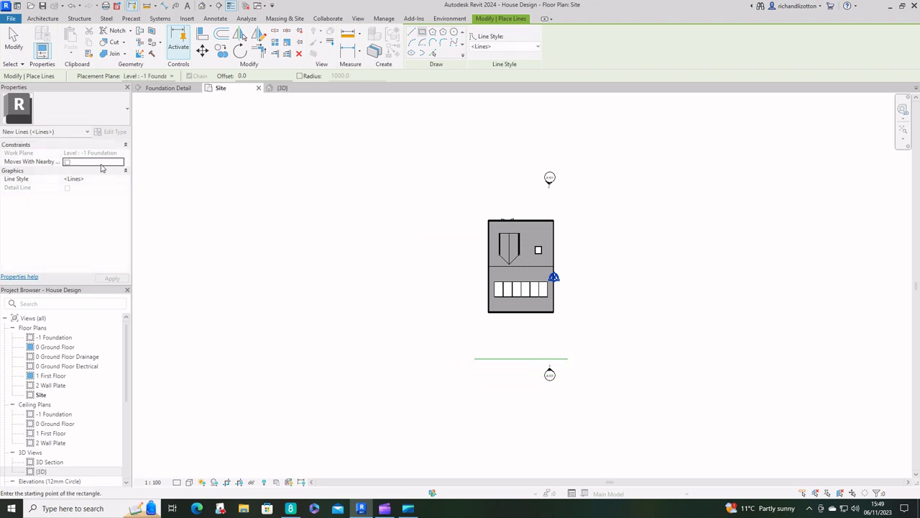
key("Escape")
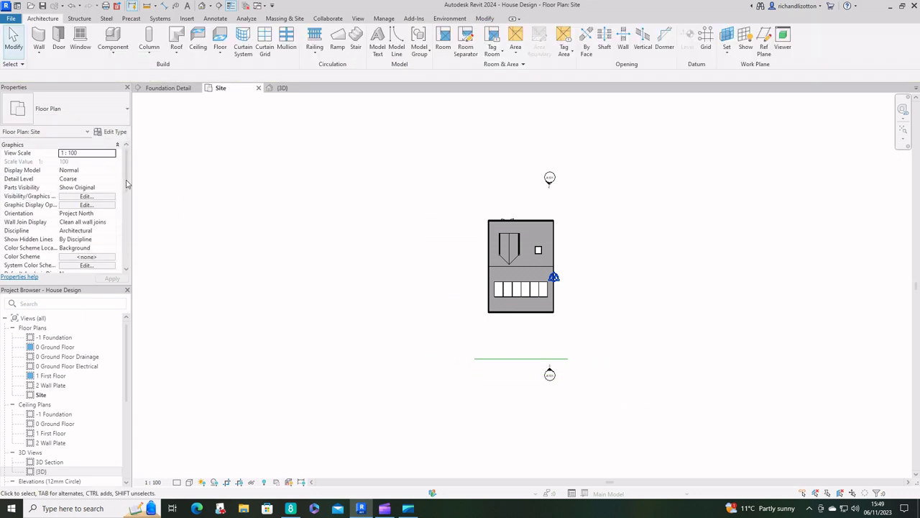
scroll(126, 184, "down", 5)
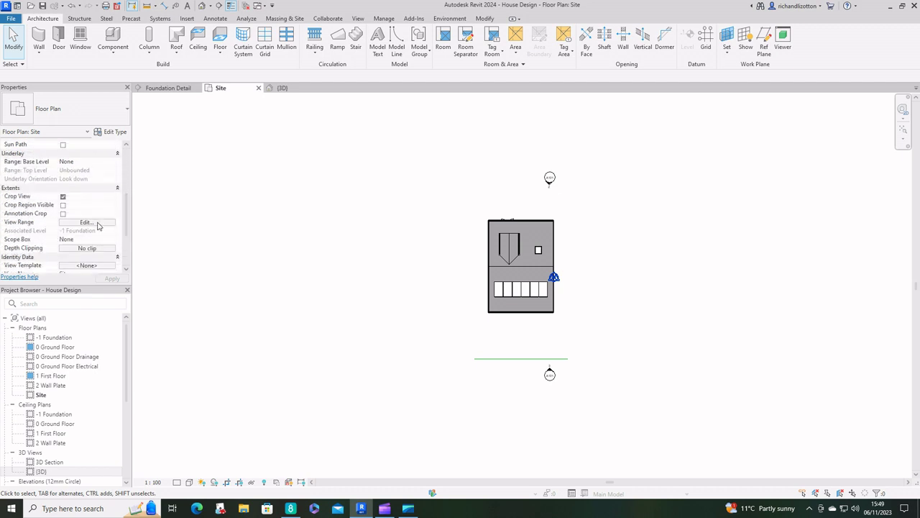
left_click(64, 205)
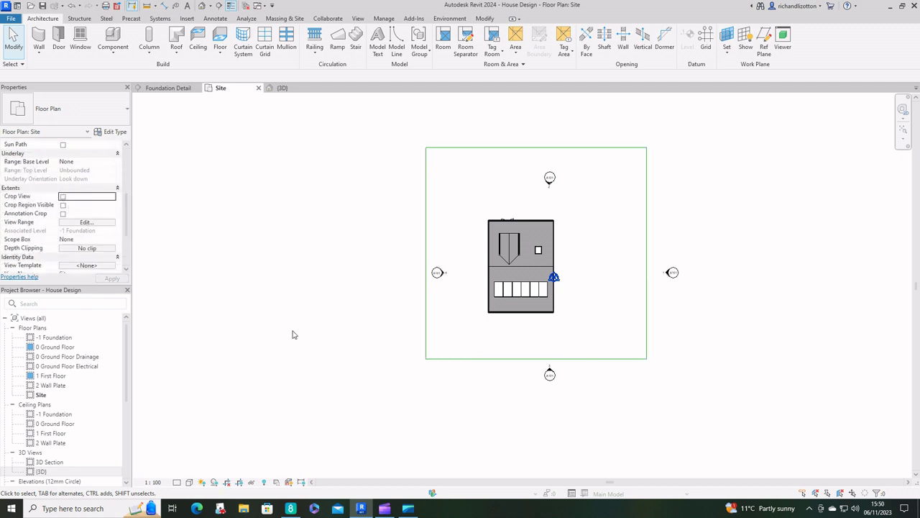
- Set the boundary rectangle's width to 17000 using the left edge's temporary dimension
left_click(426, 171)
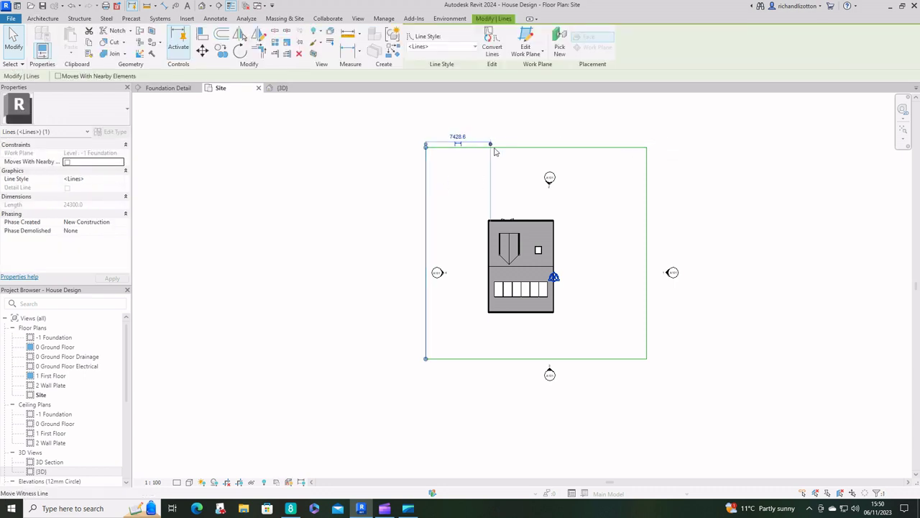
left_click_drag(493, 147, 648, 199)
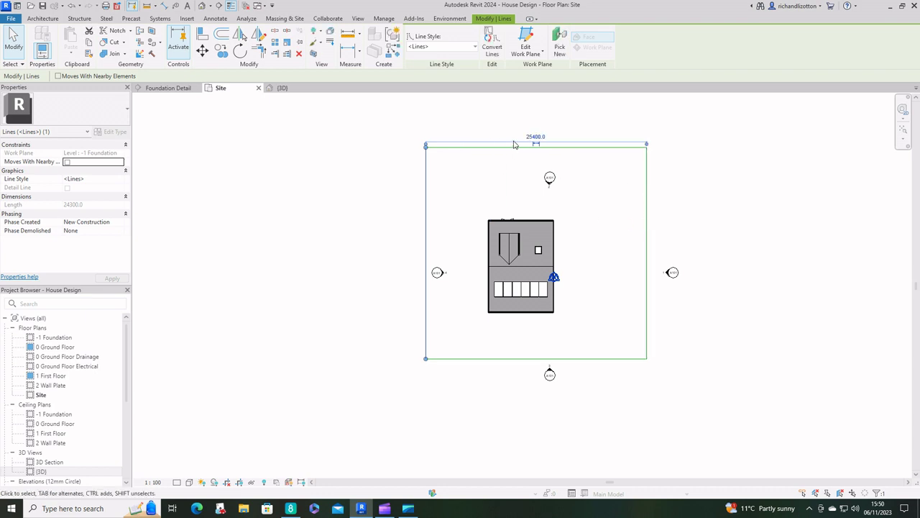
left_click(536, 137)
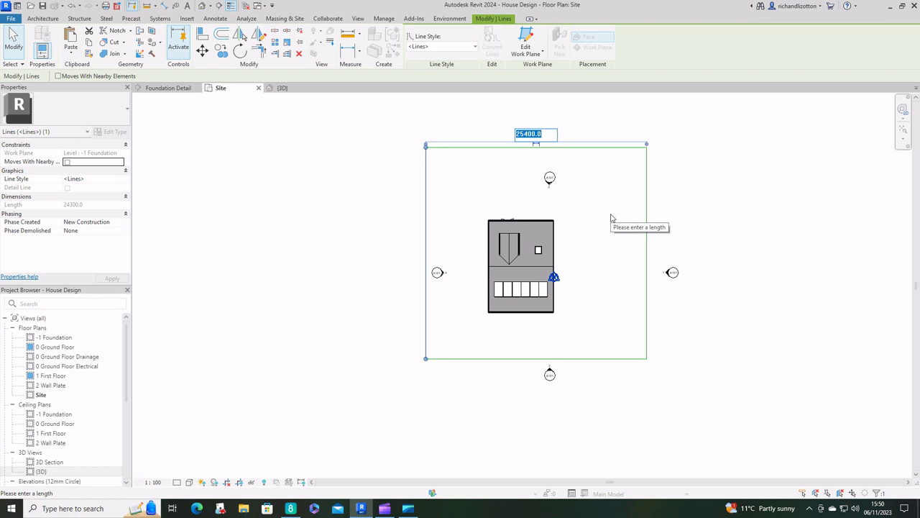
type("1")
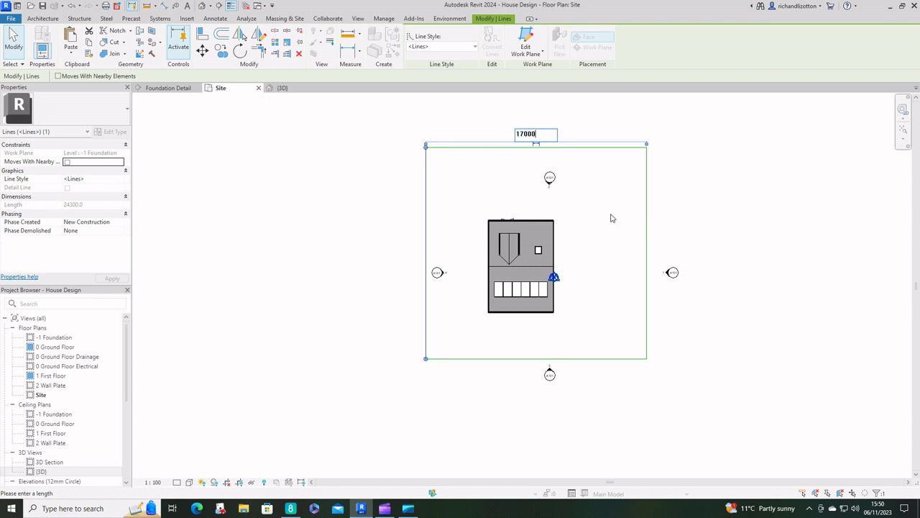
type("7000")
key("Return")
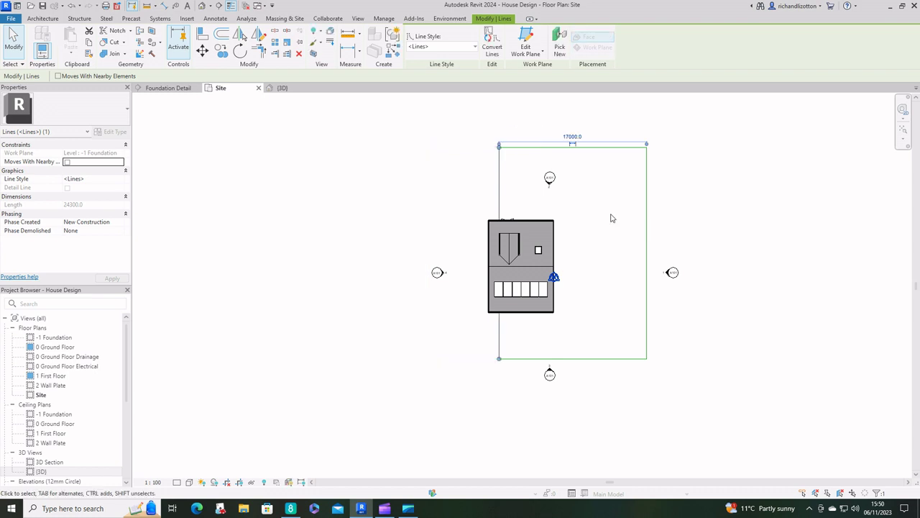
- Set the boundary rectangle's length to 25000 from the bottom to the top edge
left_click(584, 358)
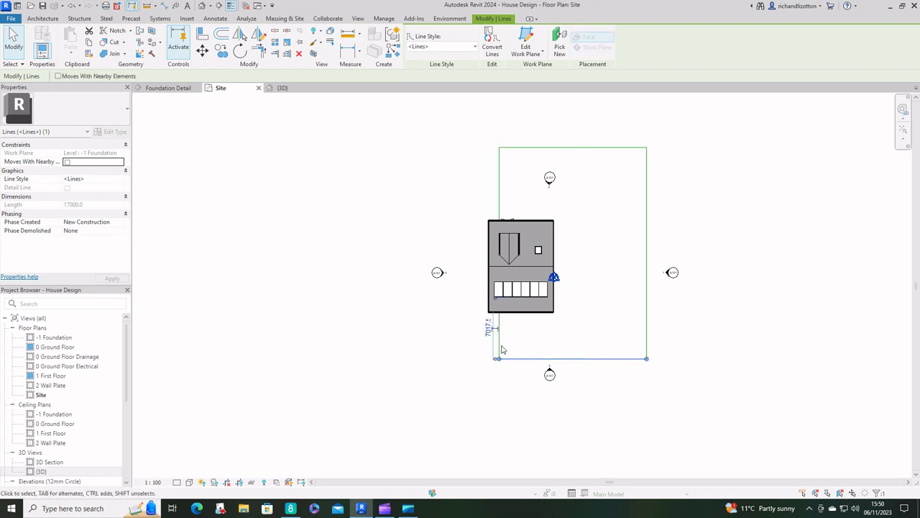
left_click_drag(496, 302, 526, 150)
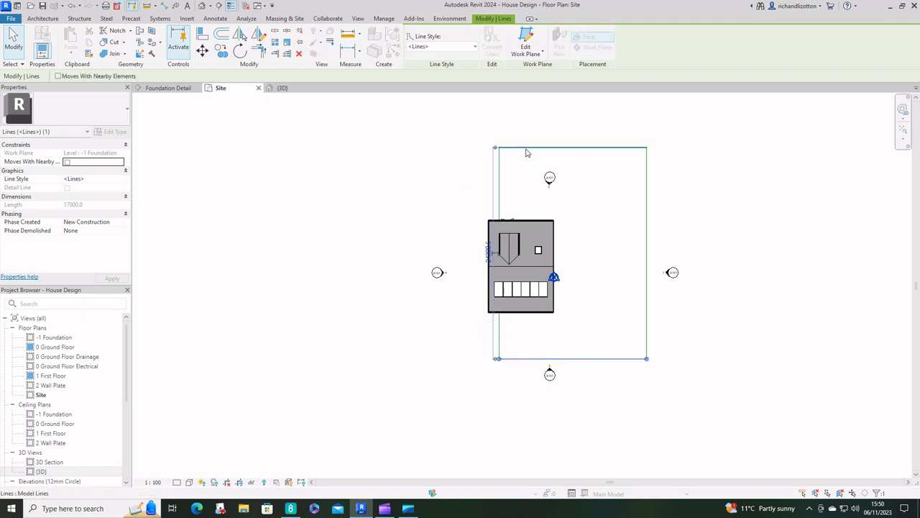
left_click(489, 260)
type("25000")
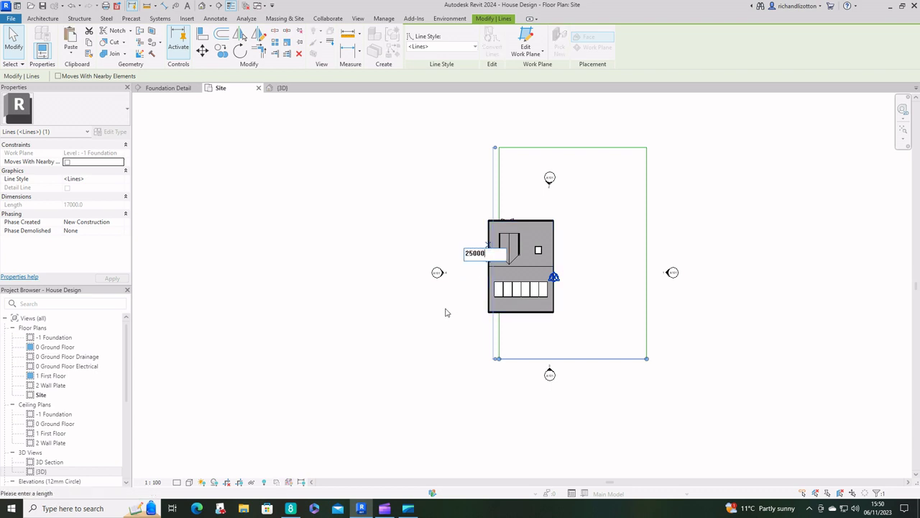
key("Return")
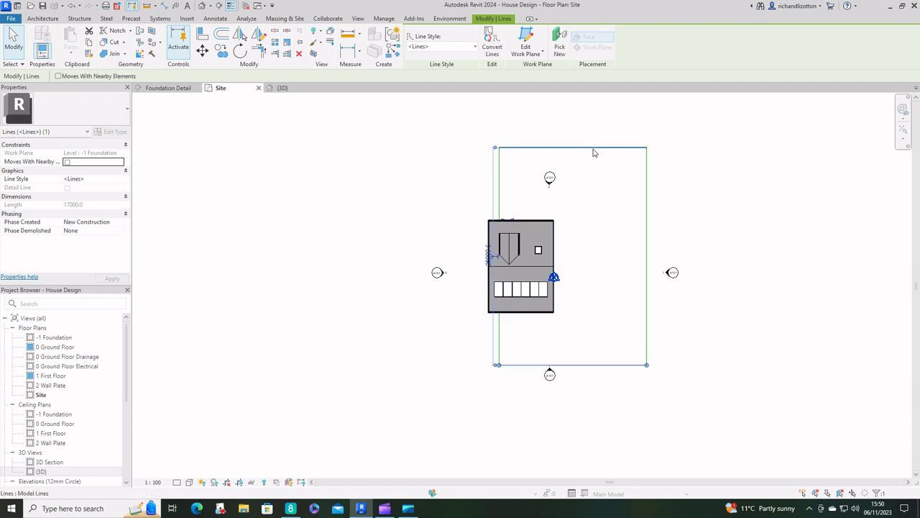
- Select all four boundary lines and move the rectangle up and left
left_click(651, 131)
left_click_drag(623, 127, 506, 181)
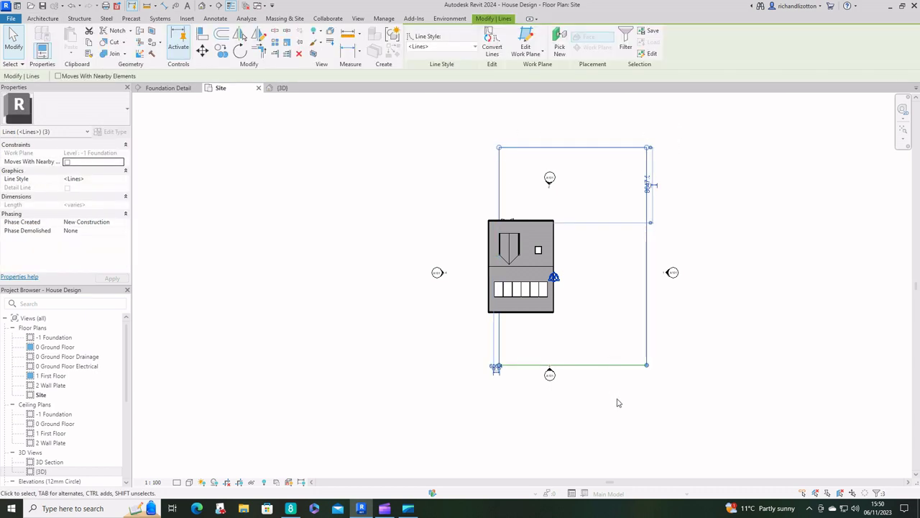
left_click(610, 366, "ctrl")
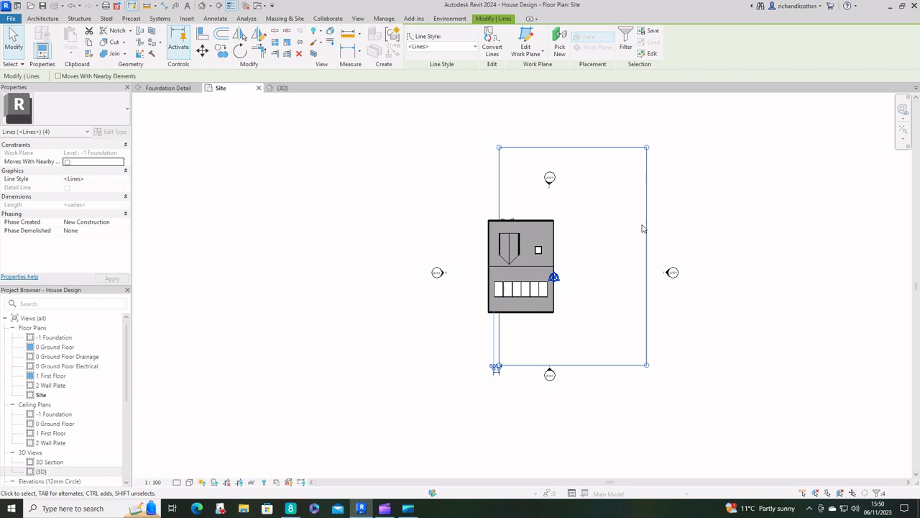
left_click_drag(644, 233, 608, 230)
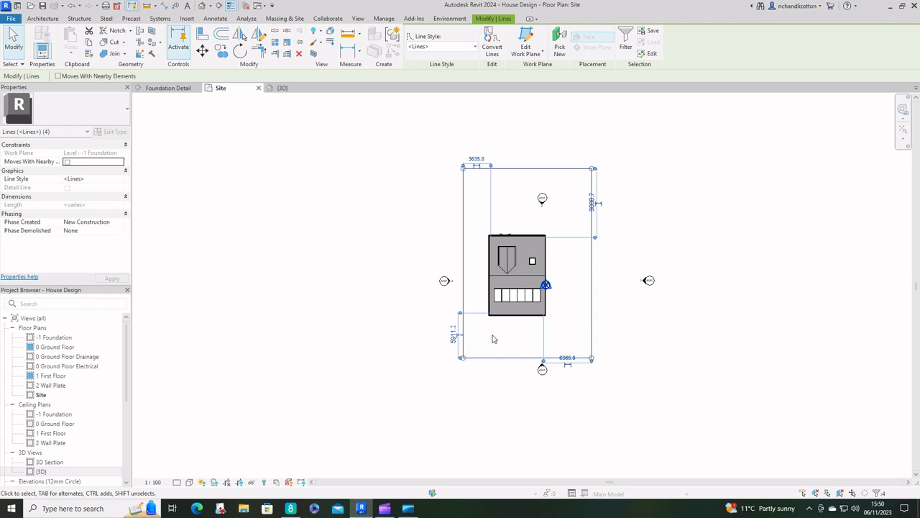
- Set the gap between the house and the boundary's bottom edge to 6000
scroll(493, 339, "up", 3)
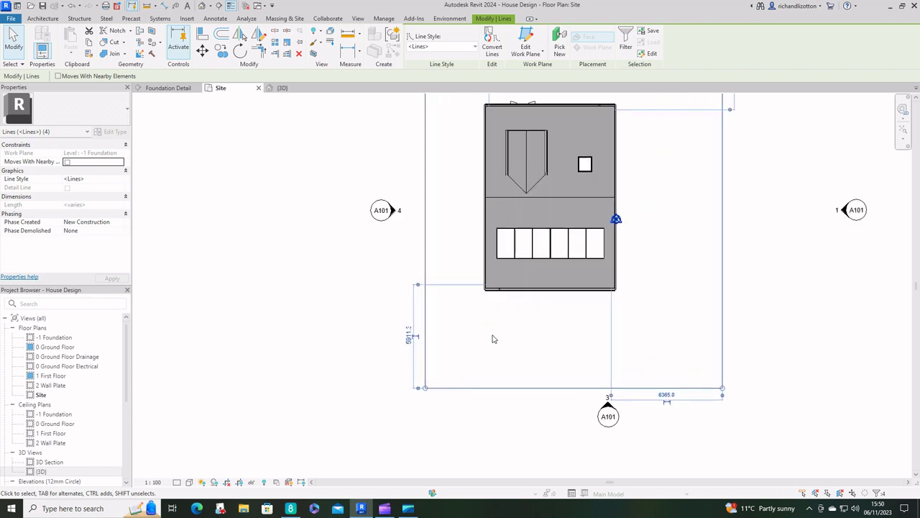
left_click(407, 338)
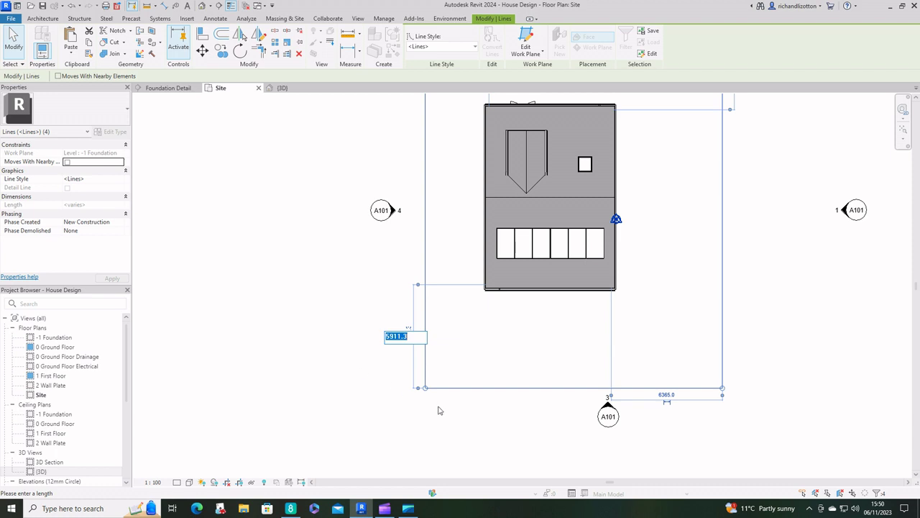
type("6000")
key("Return")
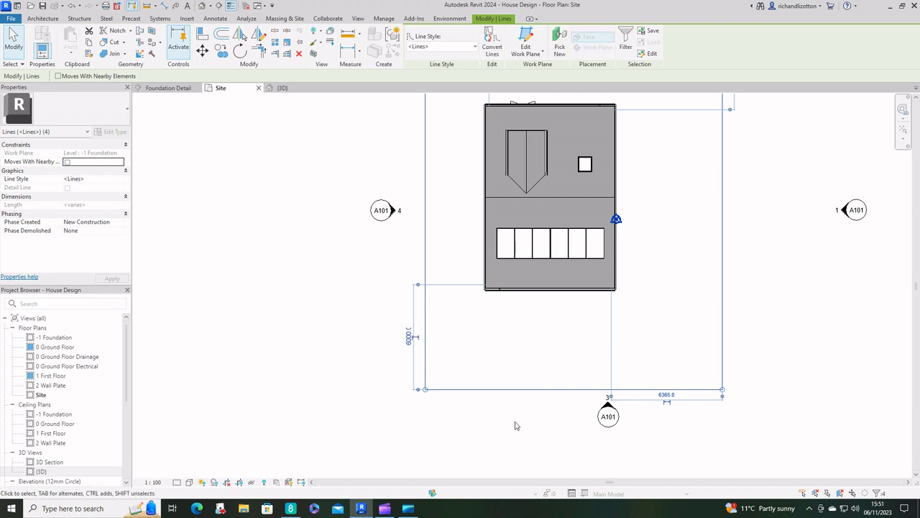
scroll(514, 425, "down", 2)
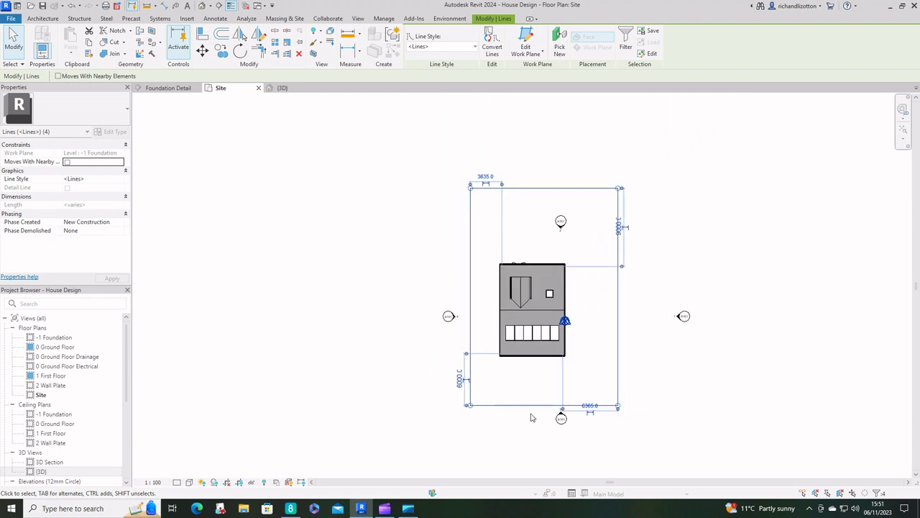
- Select the bottom and left site boundary lines to check their lengths
left_click(524, 415)
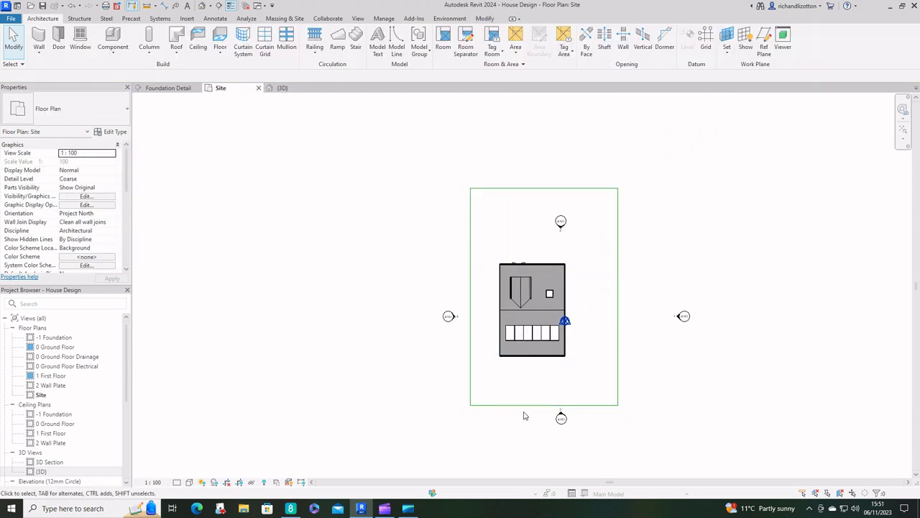
left_click(525, 406)
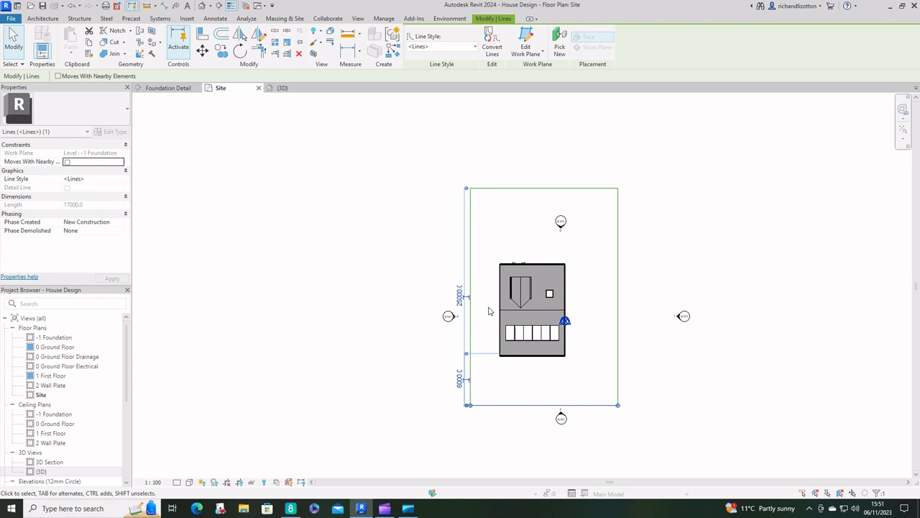
left_click(715, 395)
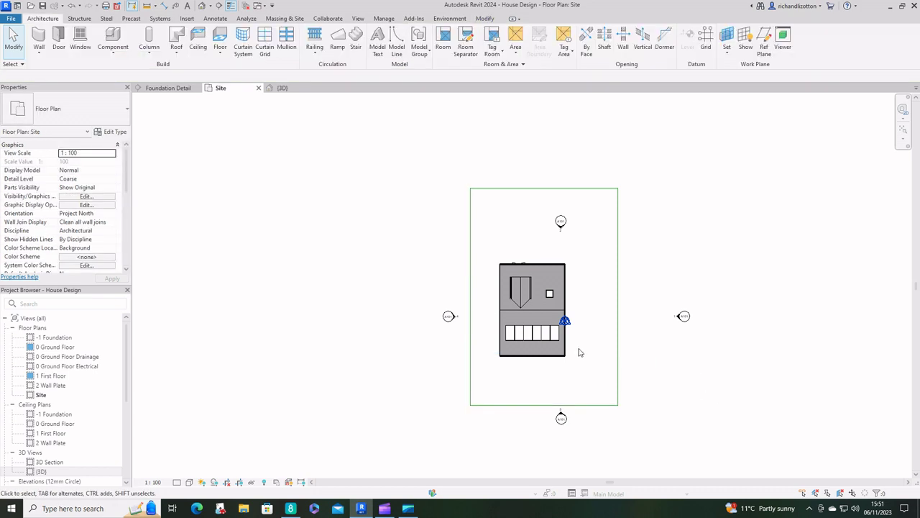
scroll(545, 333, "up", 2)
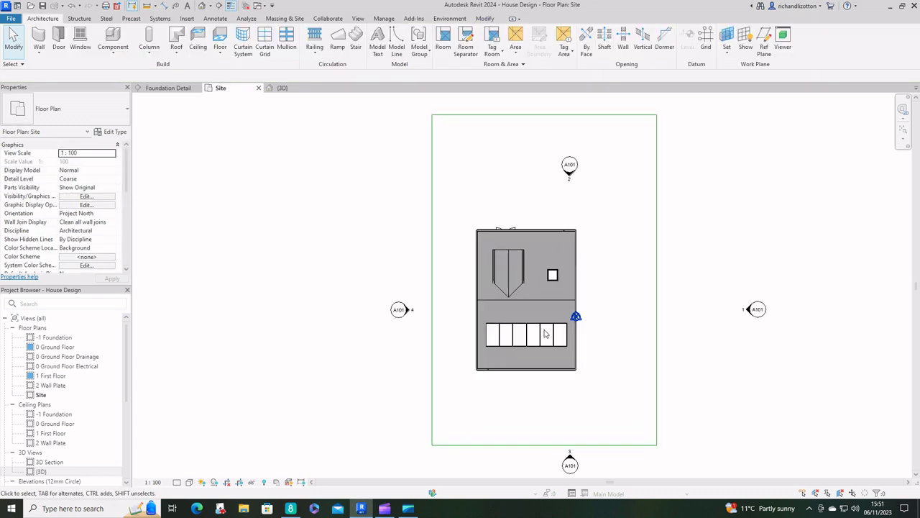
left_click(433, 359)
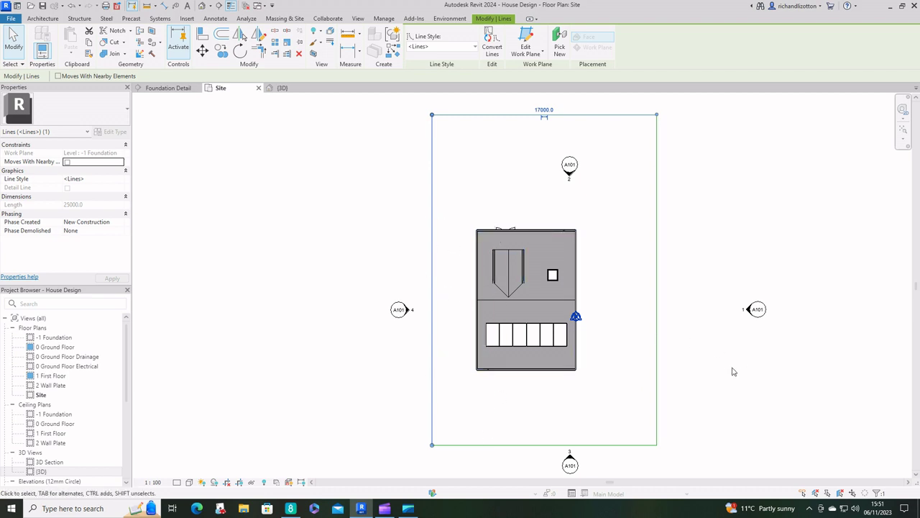
scroll(728, 371, "down", 1)
middle_click_drag(725, 372, 610, 327)
scroll(487, 304, "up", 2)
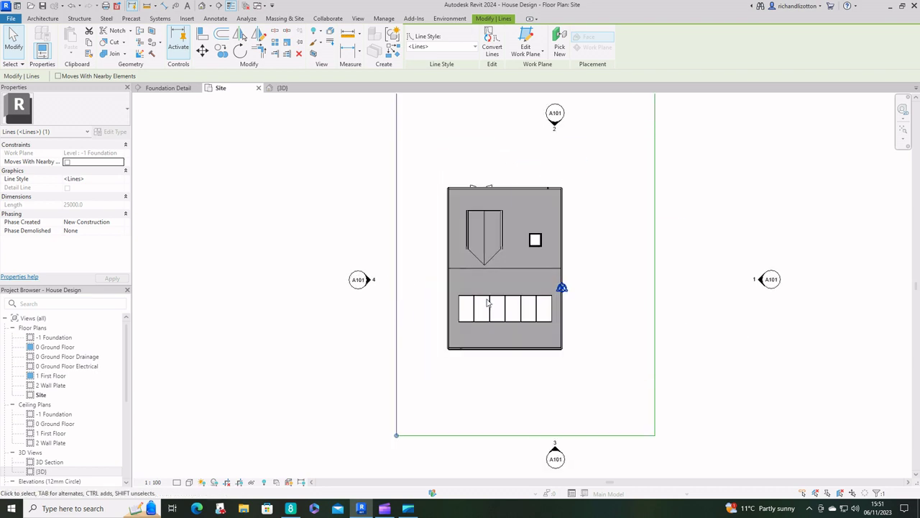
- Deselect the boundary, recentre the site, and start a new Toposolid from Massing & Site
left_click(513, 376)
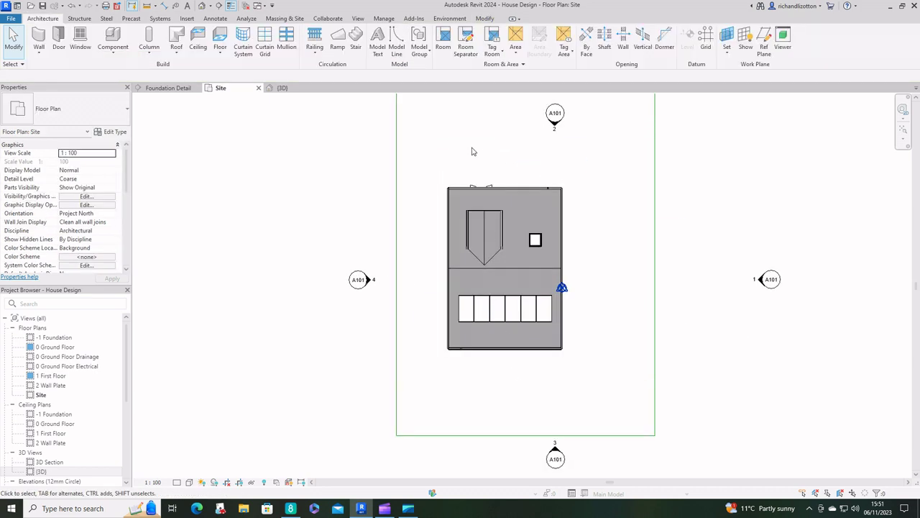
scroll(472, 152, "down", 2)
middle_click_drag(472, 150, 453, 185)
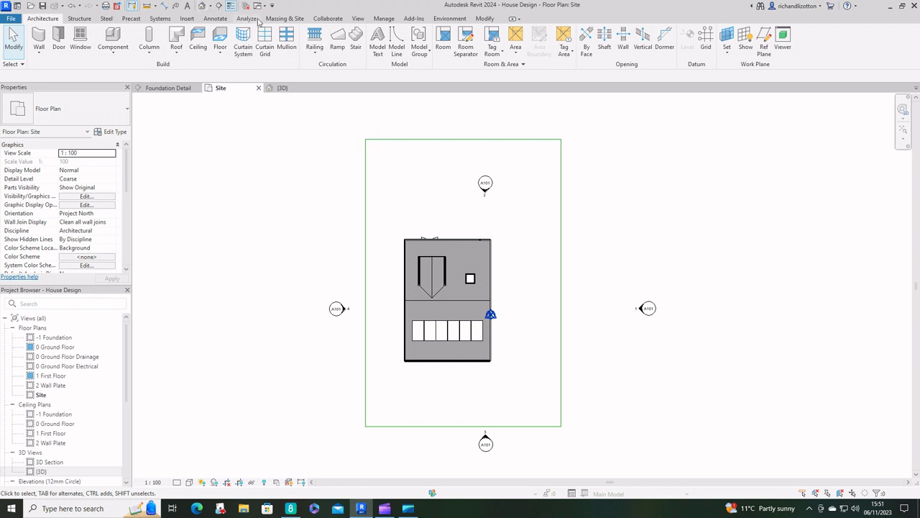
left_click(283, 19)
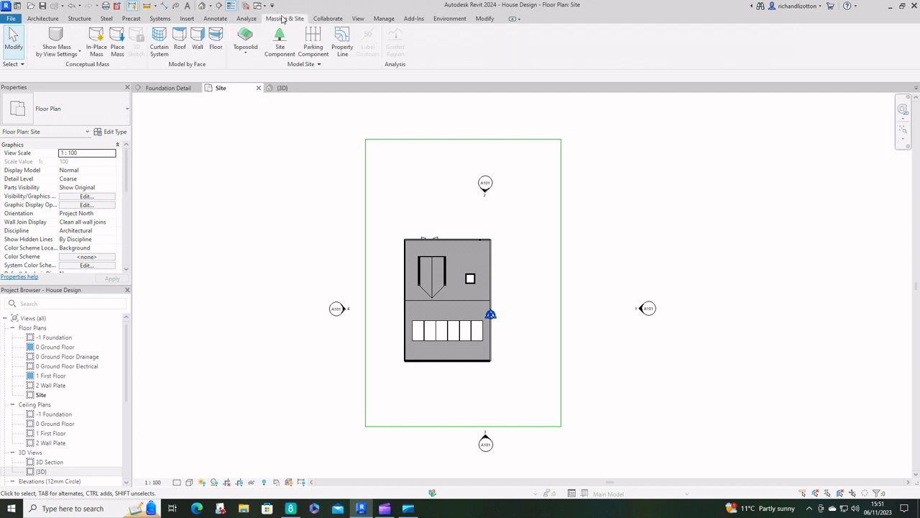
left_click(244, 37)
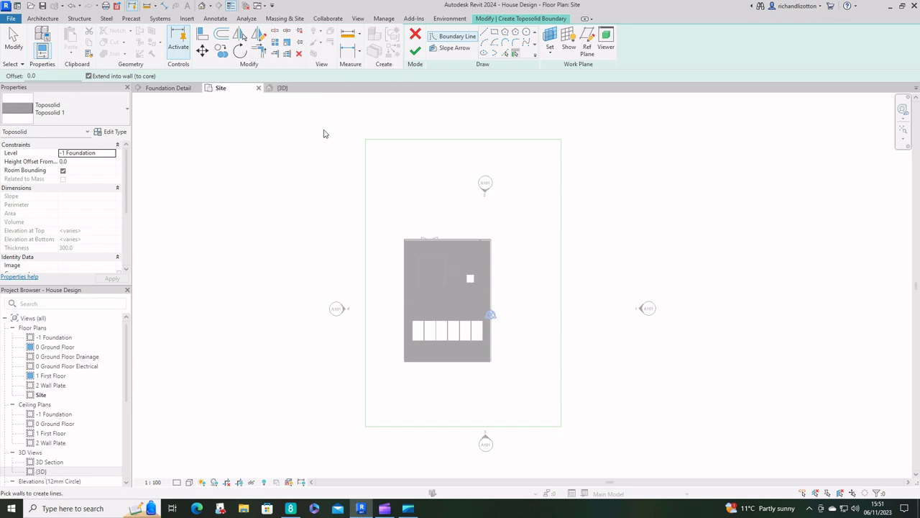
- Put the toposolid on 0 Ground Floor with Height Offset From Level set to -150
left_click(127, 109)
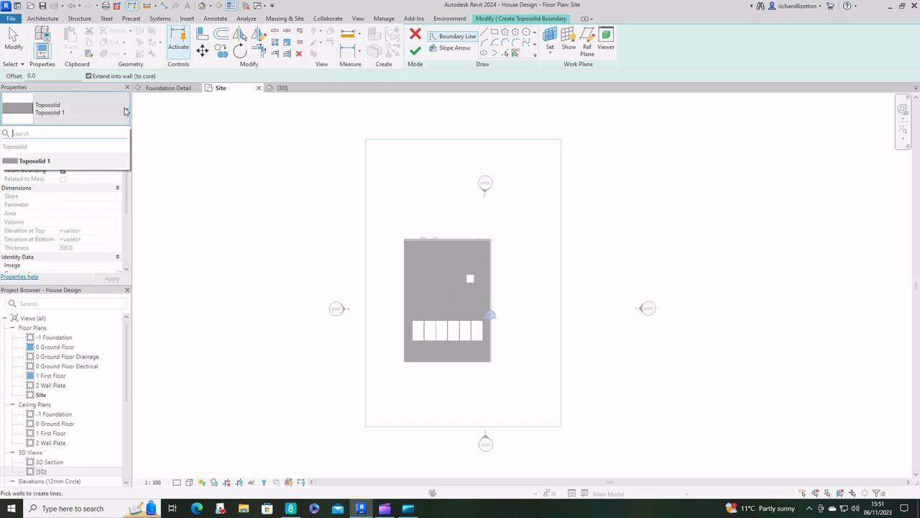
left_click(101, 148)
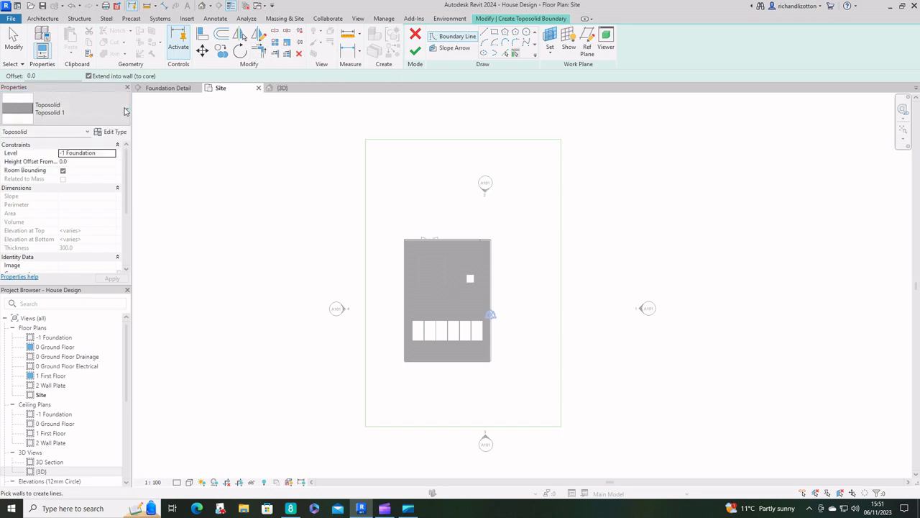
left_click(113, 154)
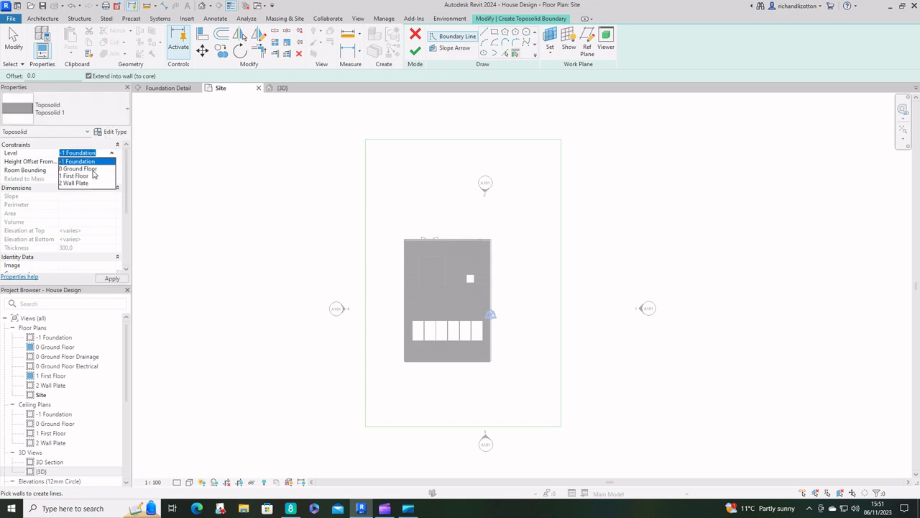
left_click(86, 169)
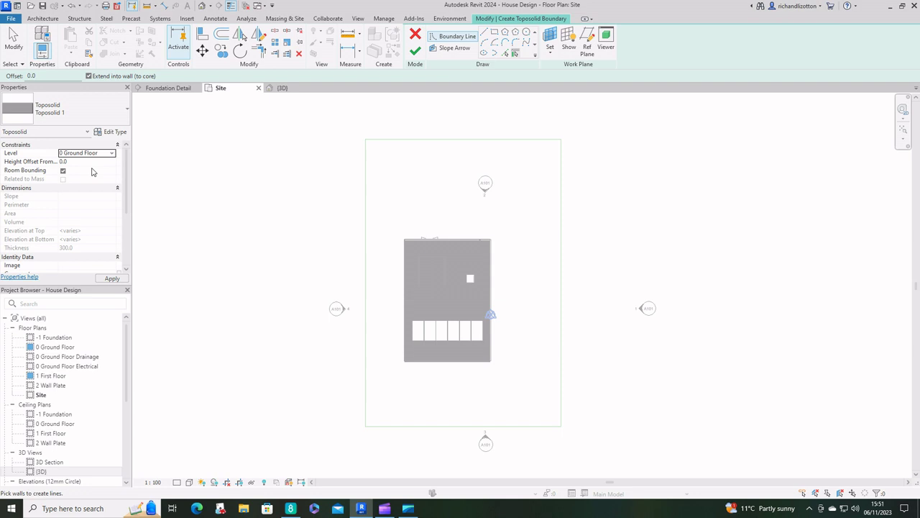
left_click(75, 161)
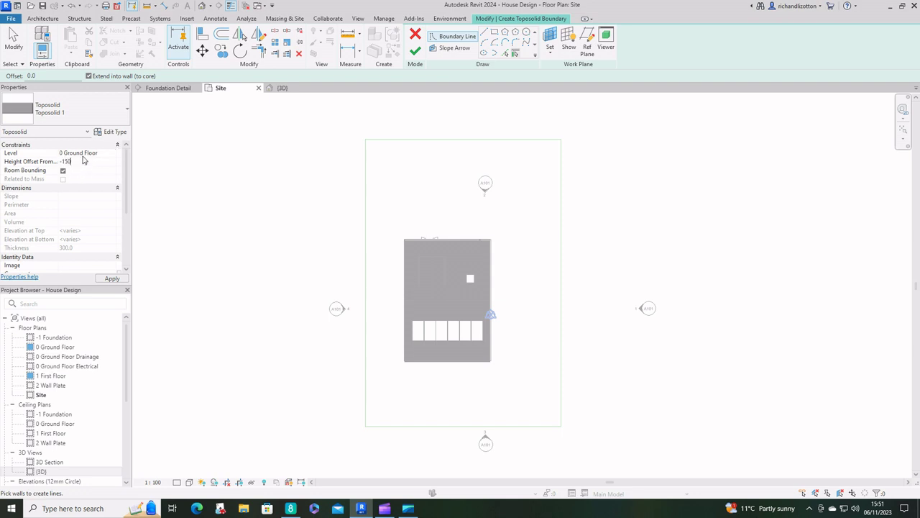
key("Return")
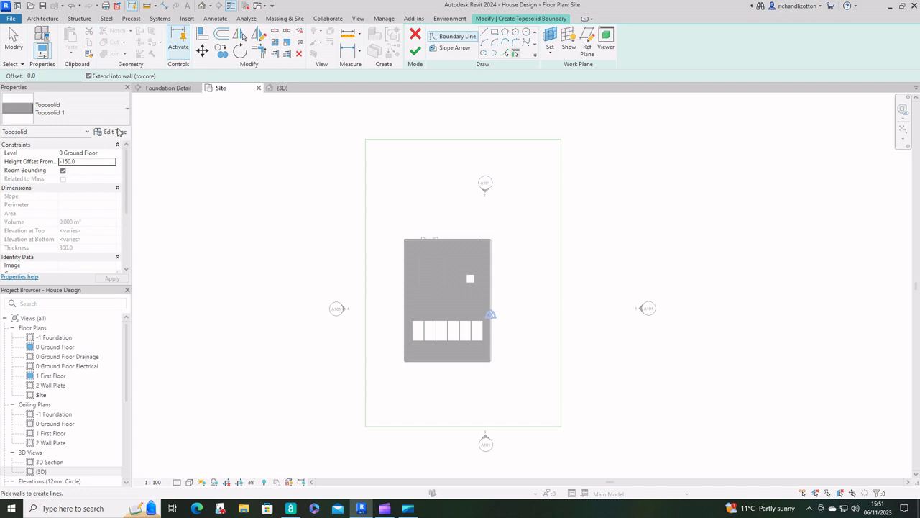
- Insert a Grass layer, 50 thick, above the core boundary in Toposolid 1's structure
left_click(116, 134)
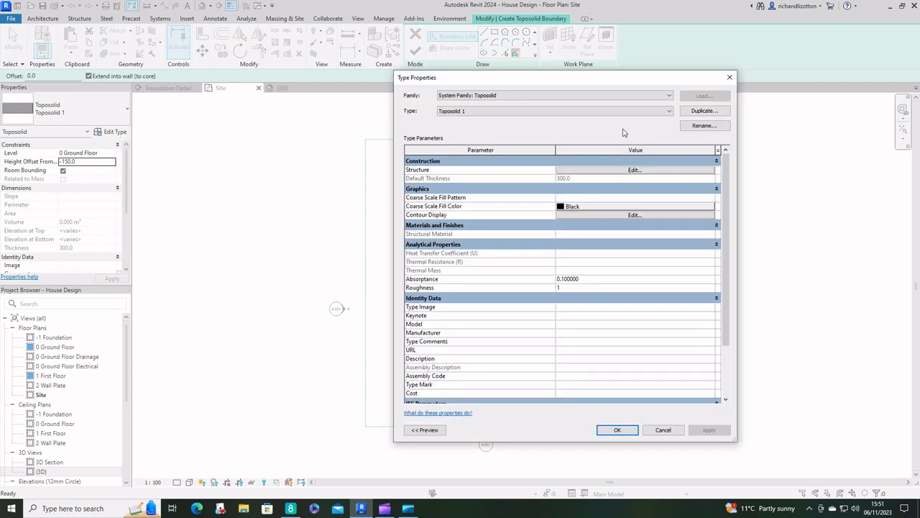
left_click(646, 170)
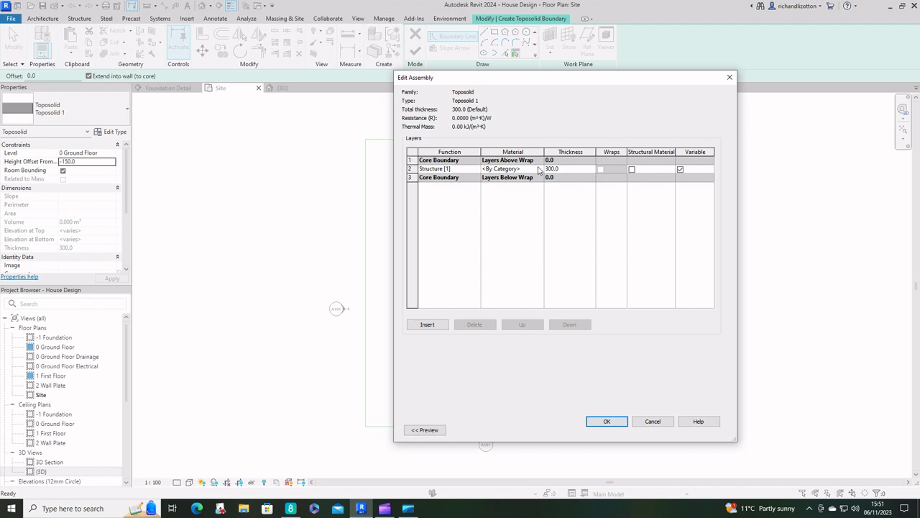
left_click(412, 160)
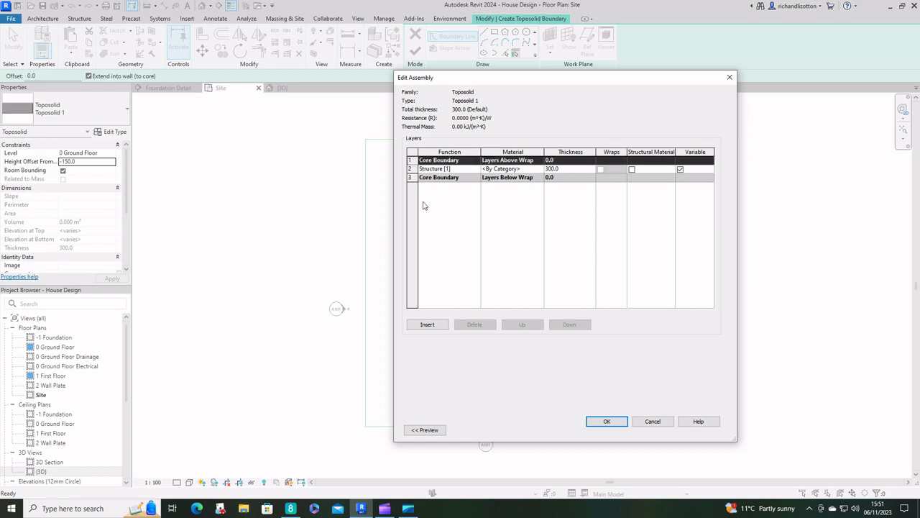
left_click(427, 324)
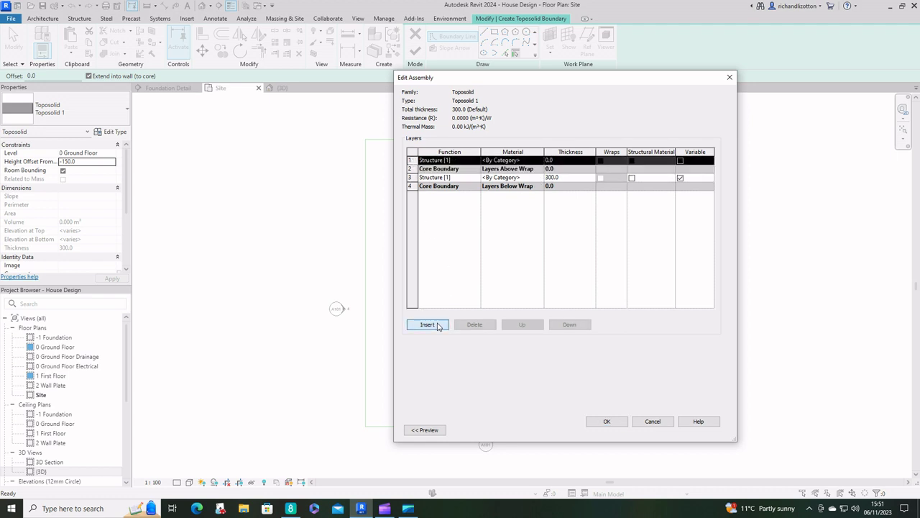
left_click(536, 160)
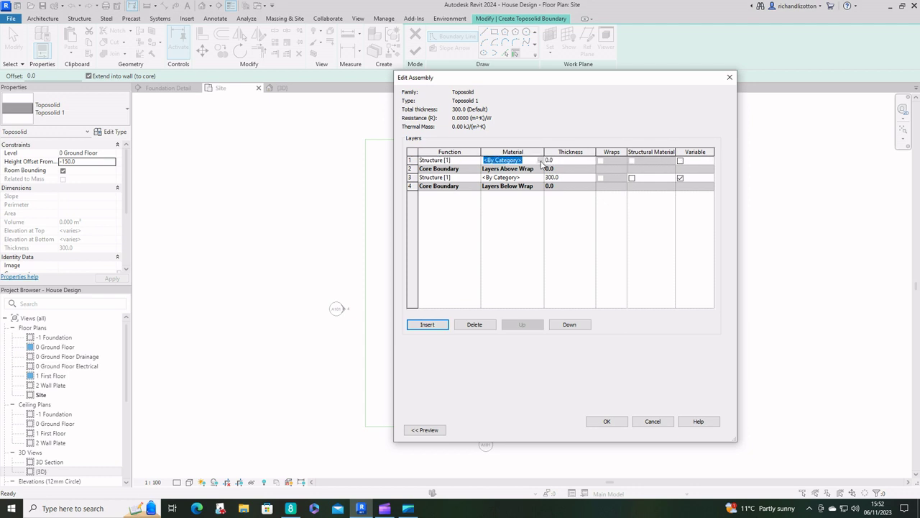
left_click(539, 160)
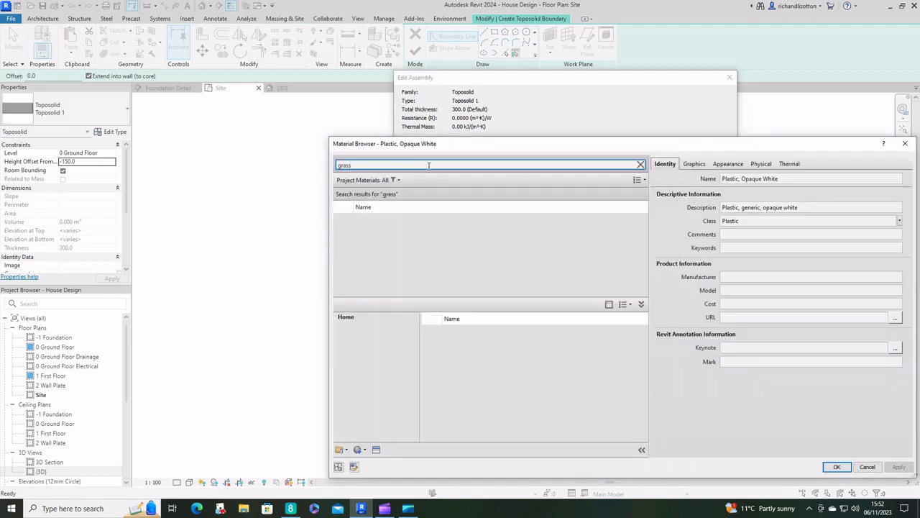
left_click(368, 225)
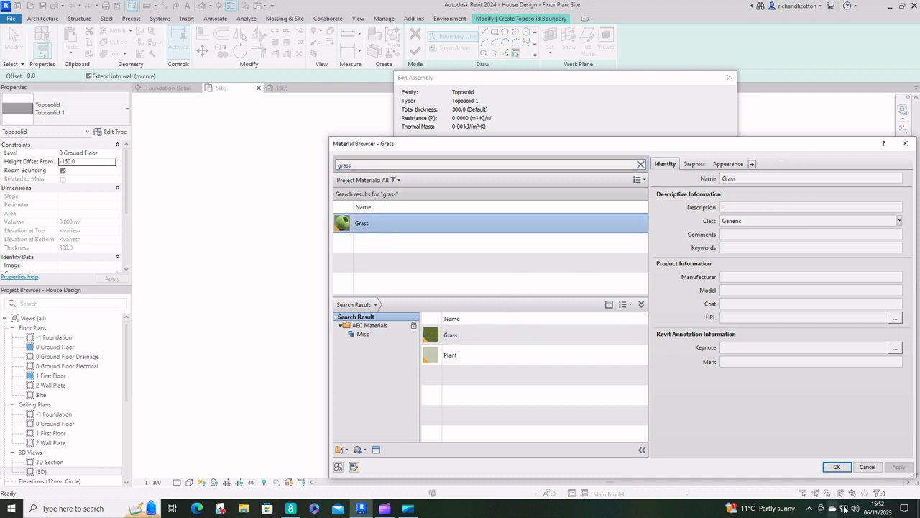
left_click(837, 467)
left_click(556, 160)
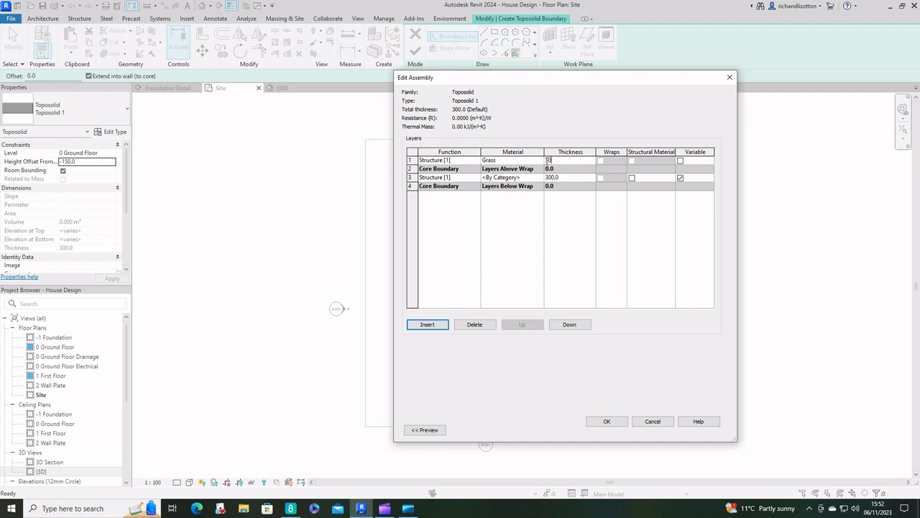
left_click(531, 178)
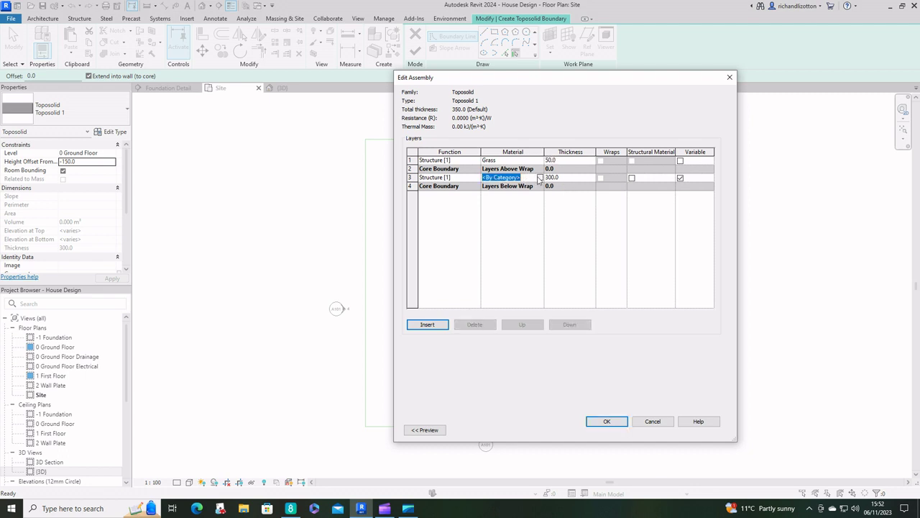
- Make the structure layer Earth at 900 thickness and accept the 950 Toposolid 1 type
left_click(539, 177)
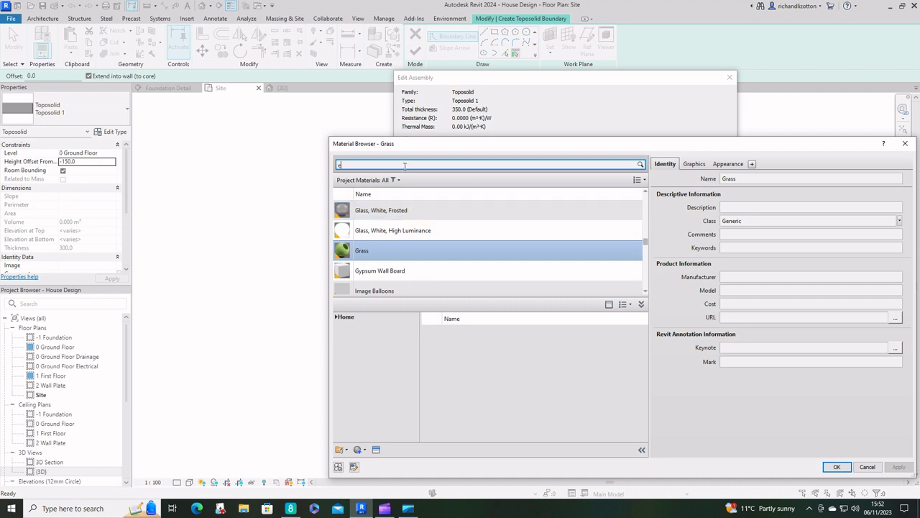
left_click(404, 166)
type("earth")
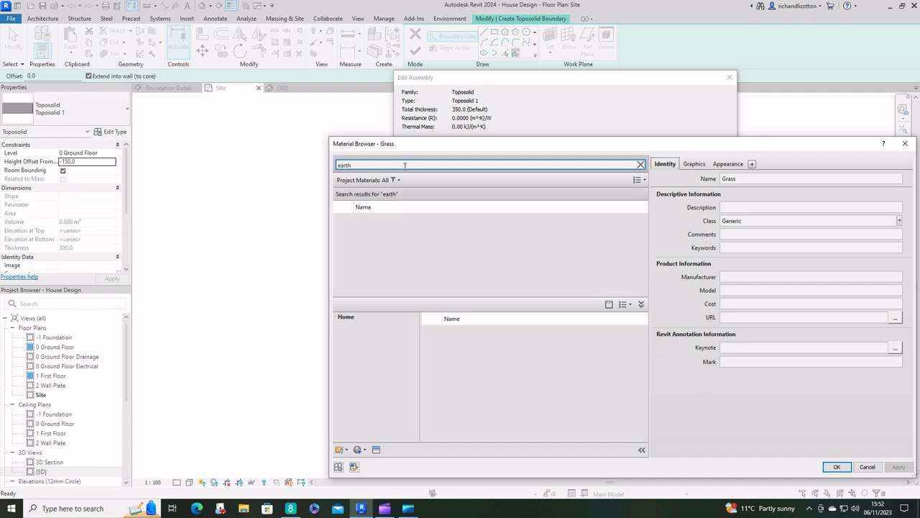
left_click(372, 225)
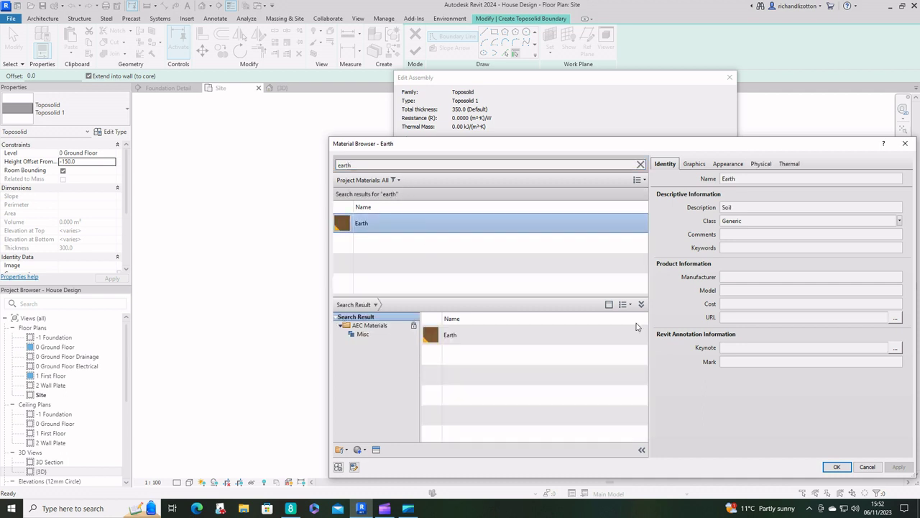
left_click(837, 466)
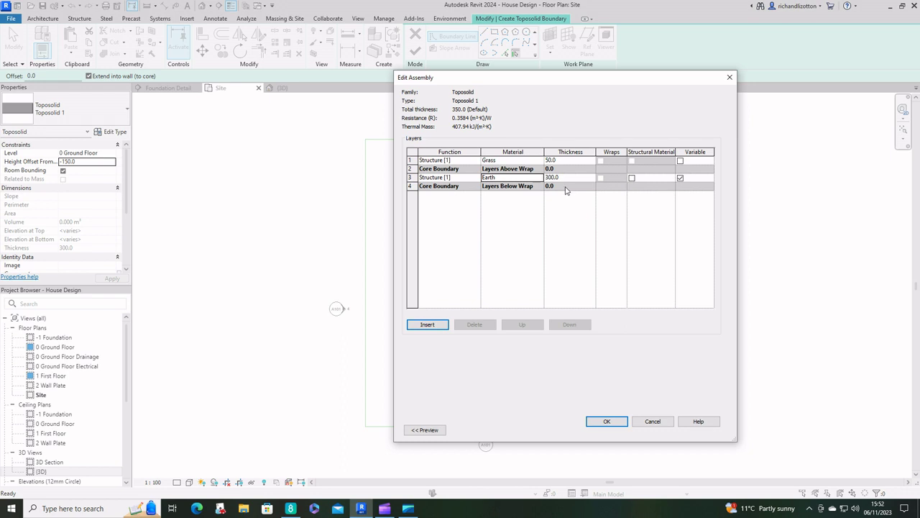
left_click(565, 178)
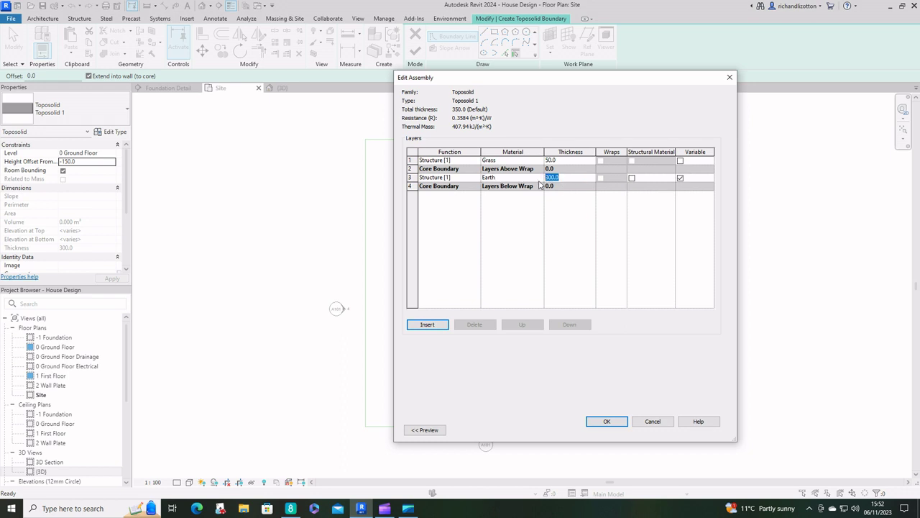
type("900")
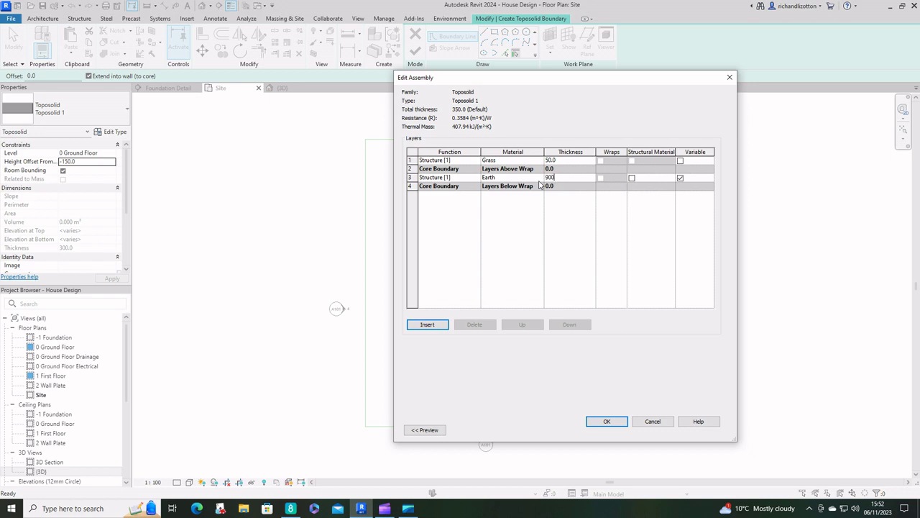
left_click(607, 421)
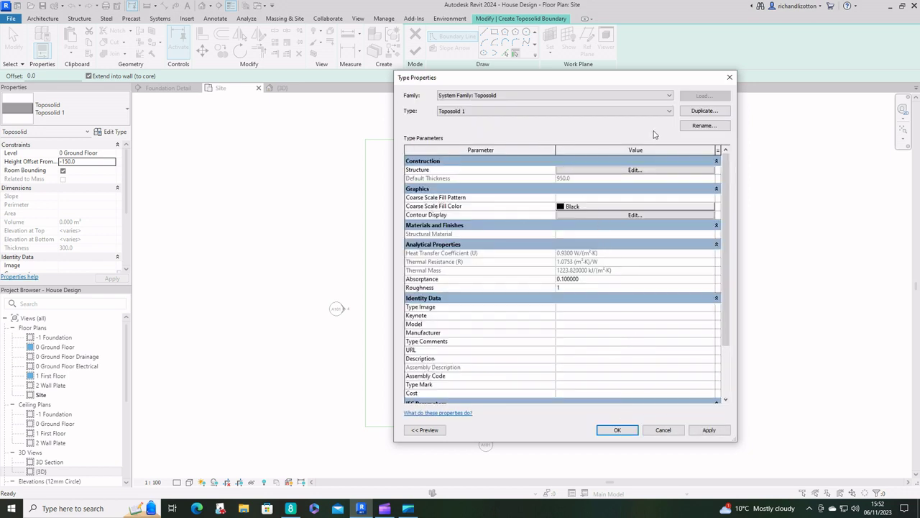
left_click(618, 430)
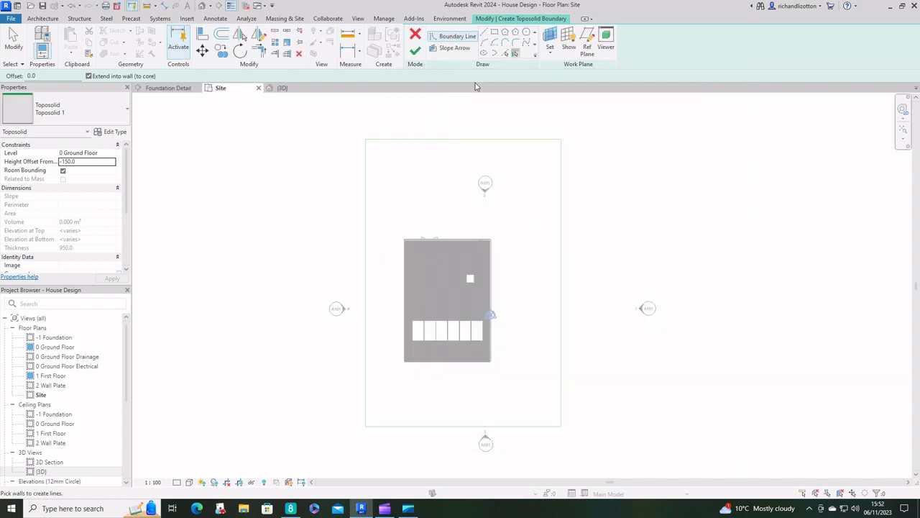
- Sketch a rectangle from the site's top-left to bottom-right corner and finish the toposolid
left_click(496, 33)
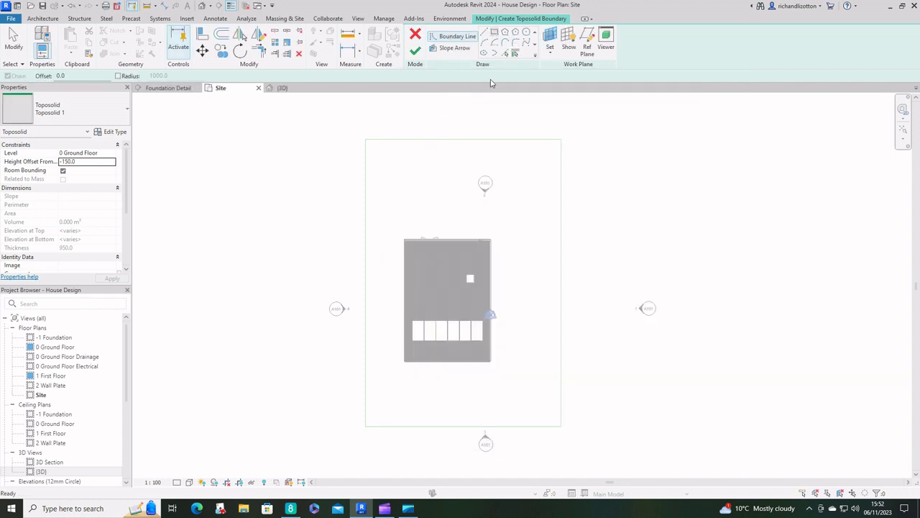
left_click(365, 139)
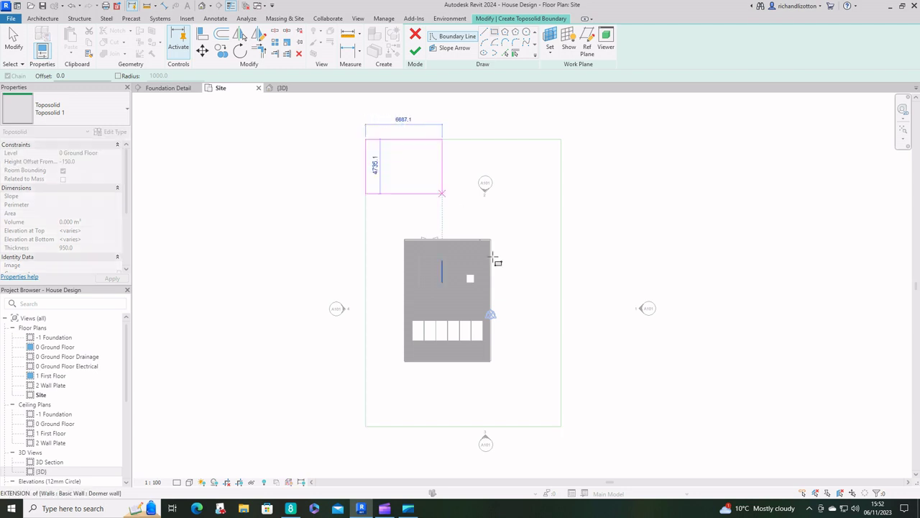
left_click(561, 427)
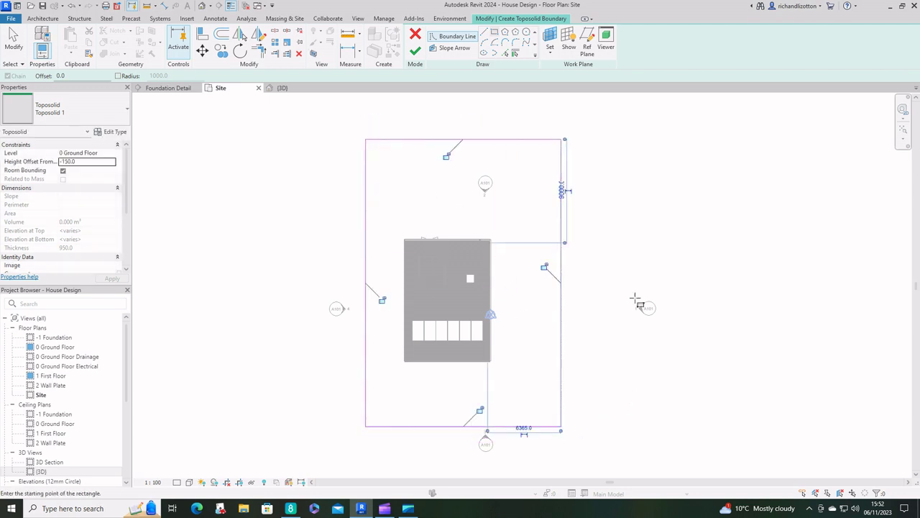
left_click(415, 50)
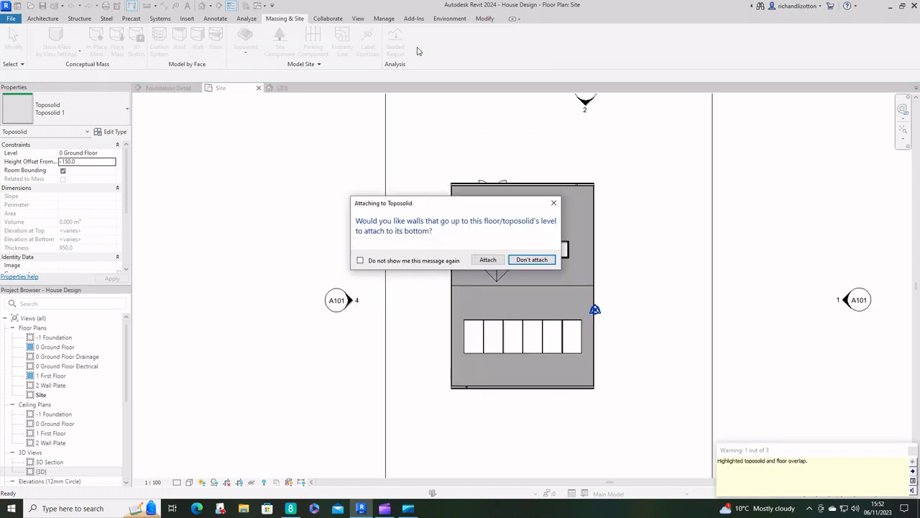
- Leave the walls unattached and reopen the toposolid's boundary sketch
left_click(531, 260)
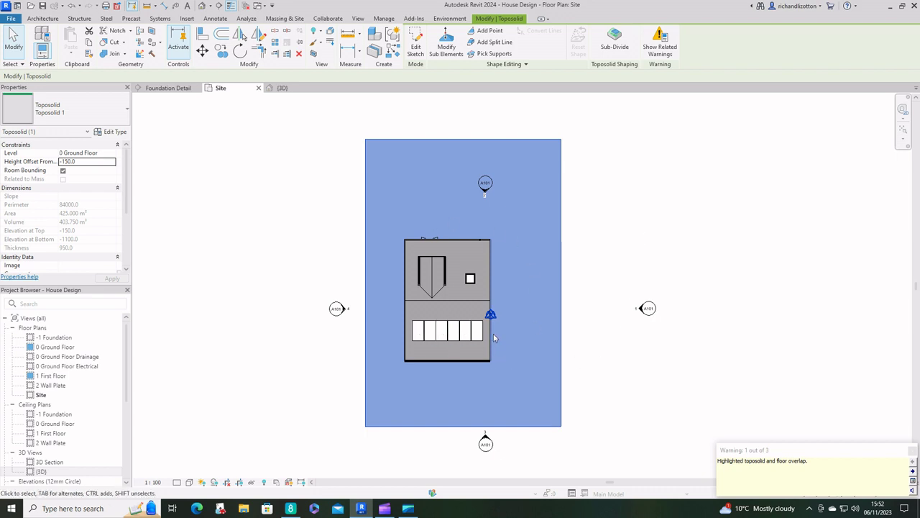
middle_click_drag(496, 347, 524, 305)
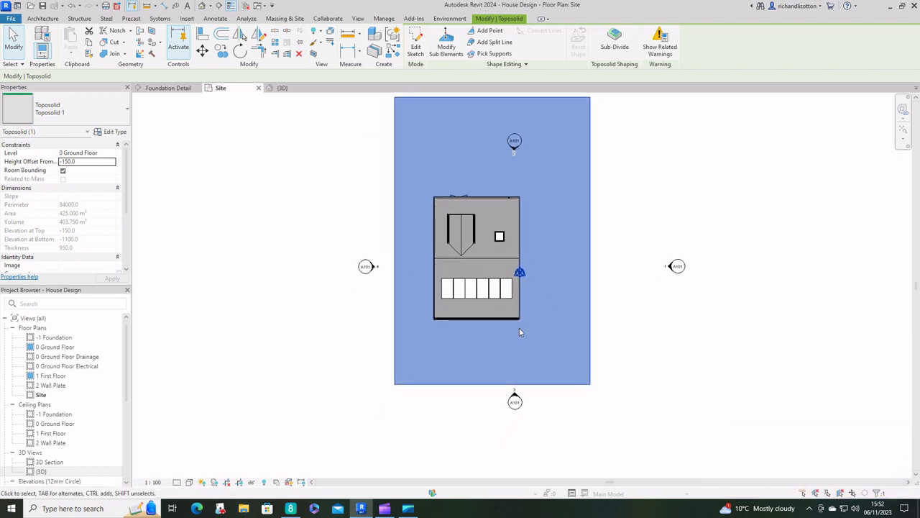
left_click(415, 43)
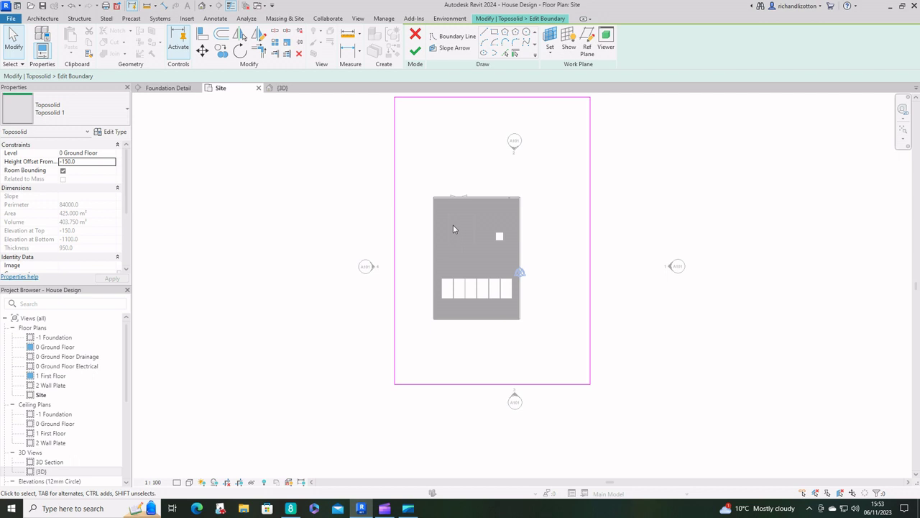
scroll(471, 236, "up", 2)
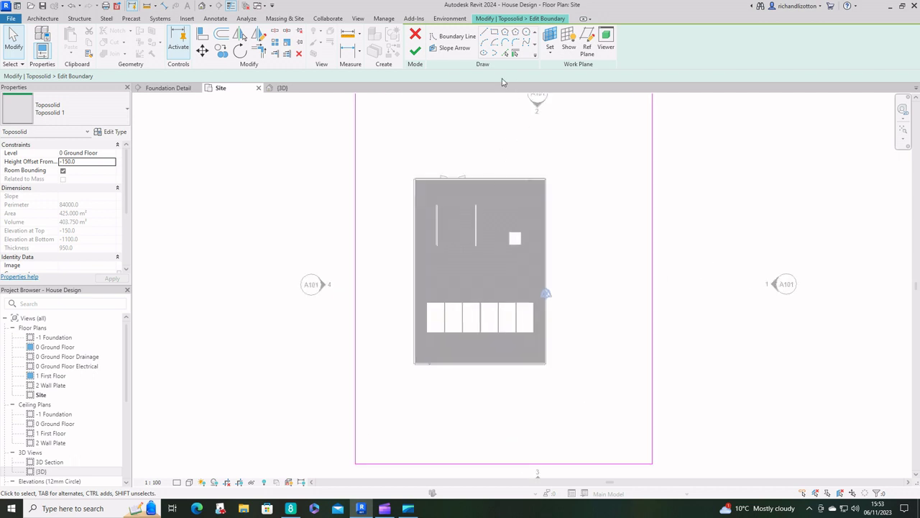
- Cut a 7000 by 10000 rectangle along the house walls, leaving walls unattached
left_click(453, 36)
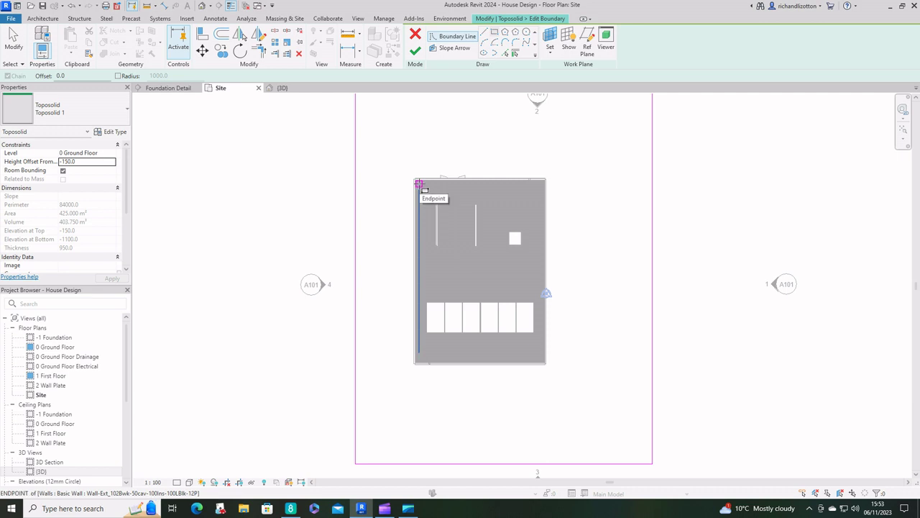
left_click(419, 185)
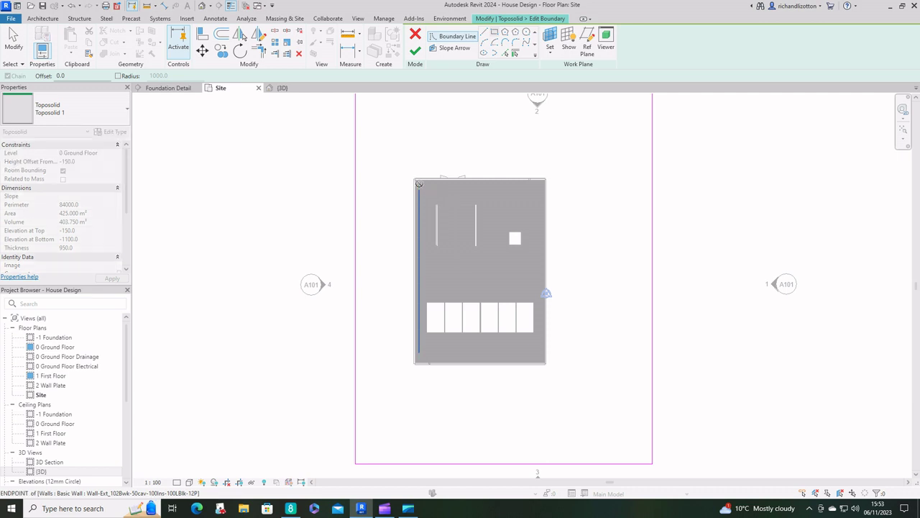
left_click(542, 360)
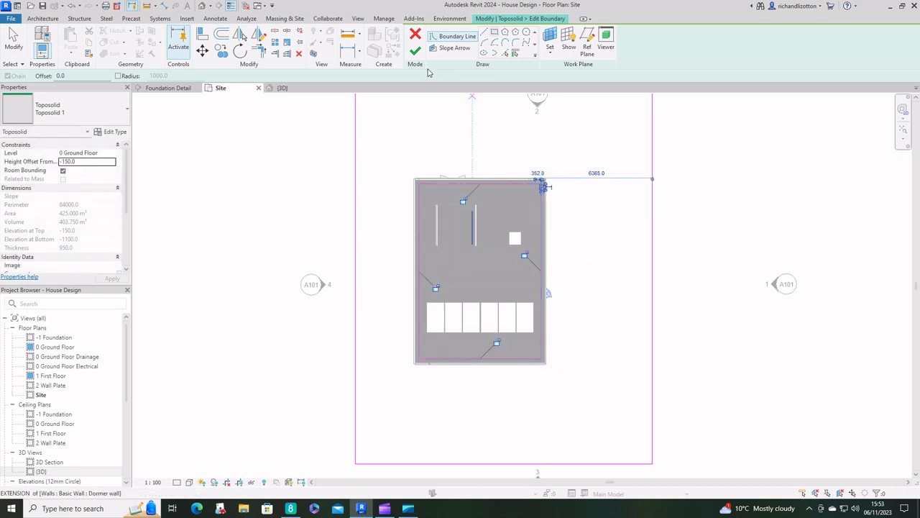
left_click(415, 51)
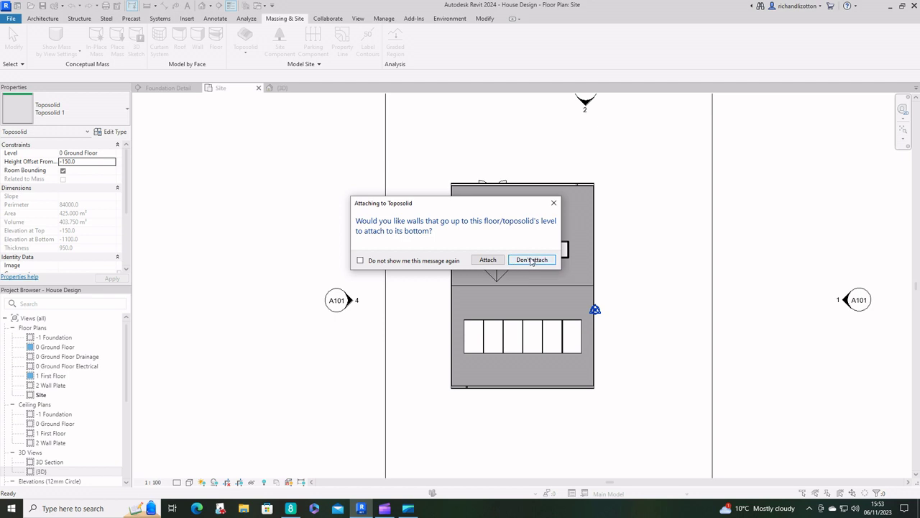
left_click(531, 260)
left_click(738, 217)
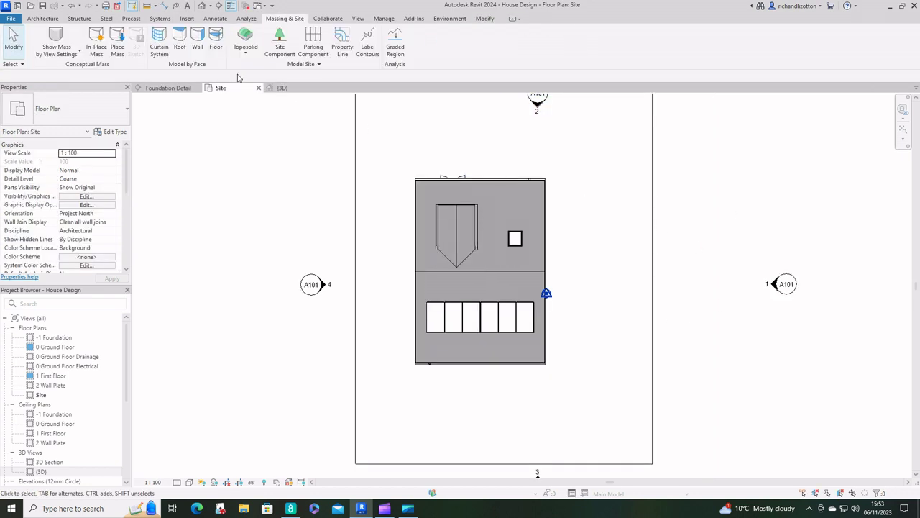
left_click(281, 89)
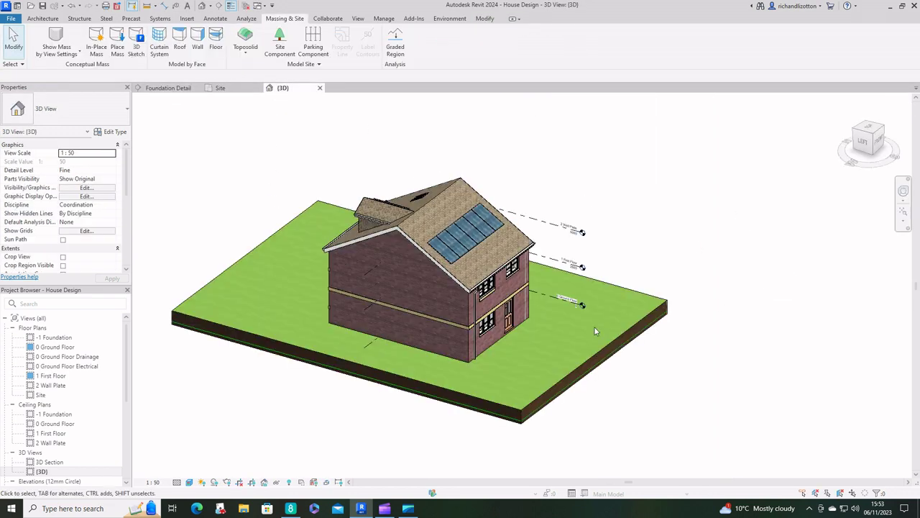
middle_click_drag(624, 356, 592, 389, "shift")
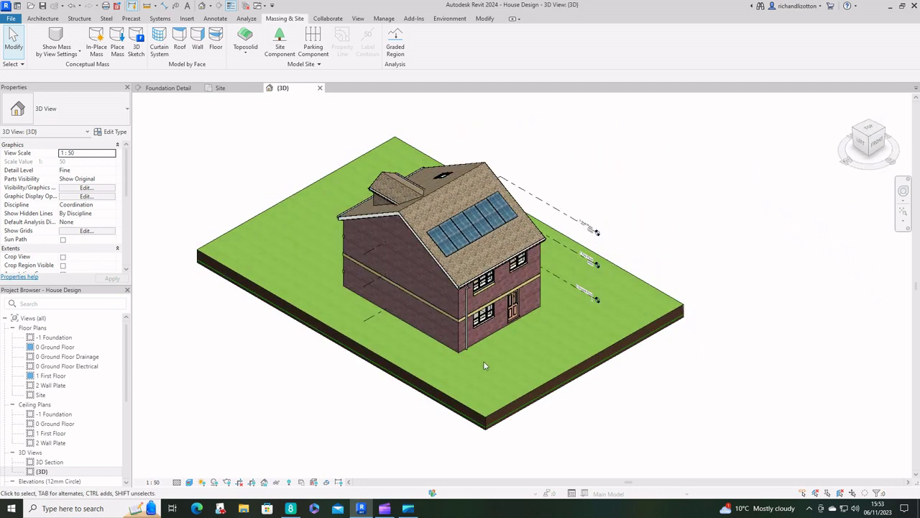
middle_click_drag(639, 357, 472, 345, "shift")
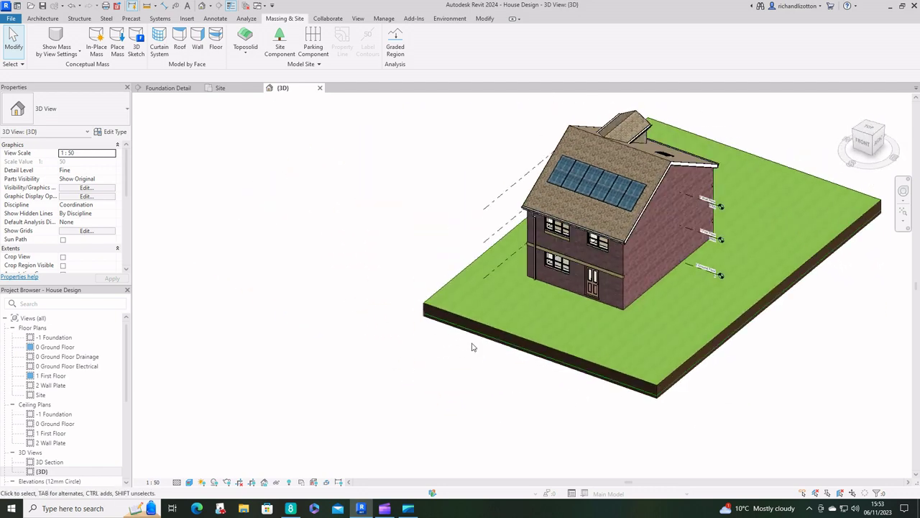
middle_click_drag(736, 349, 838, 333, "shift")
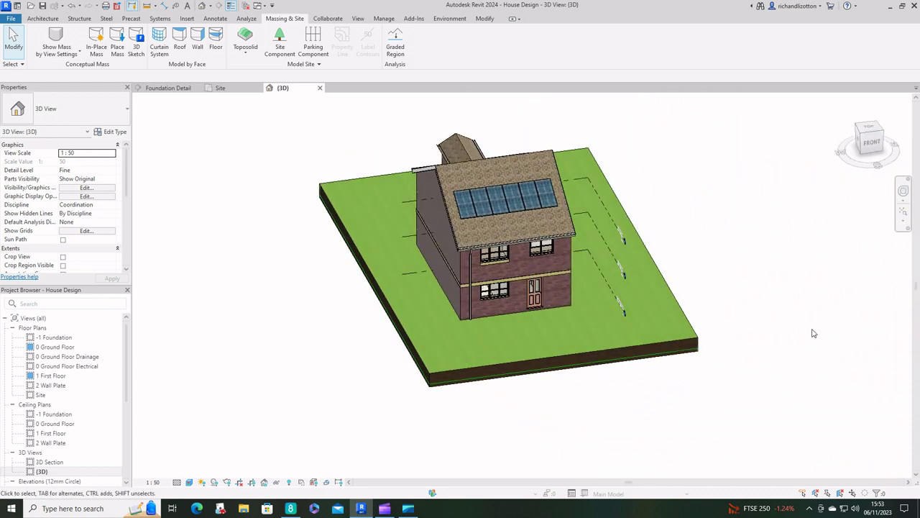
scroll(530, 343, "up", 3)
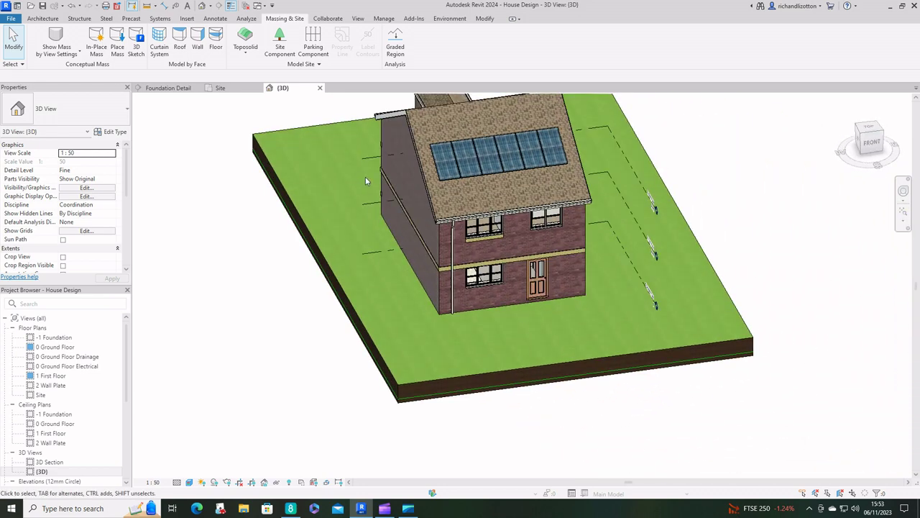
- Return to the Site floor plan and pan down to show the lower part of the plot
left_click(220, 88)
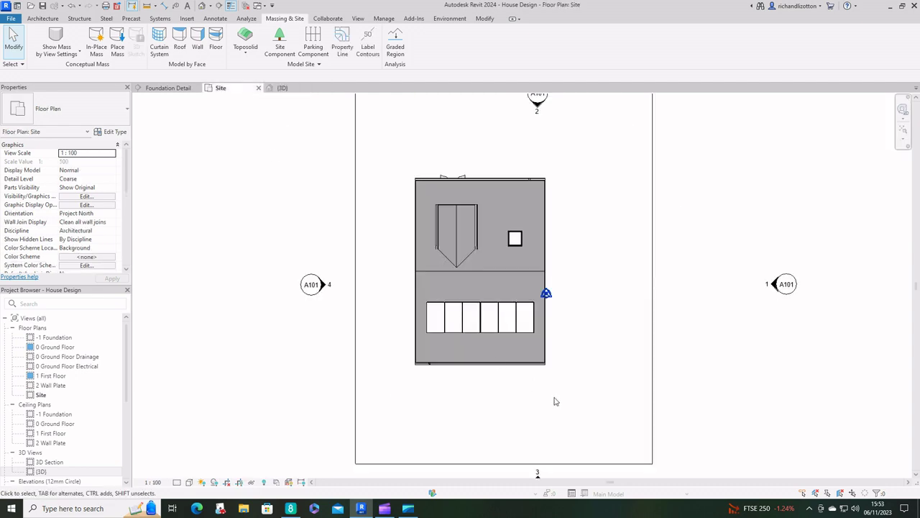
middle_click_drag(561, 383, 561, 338)
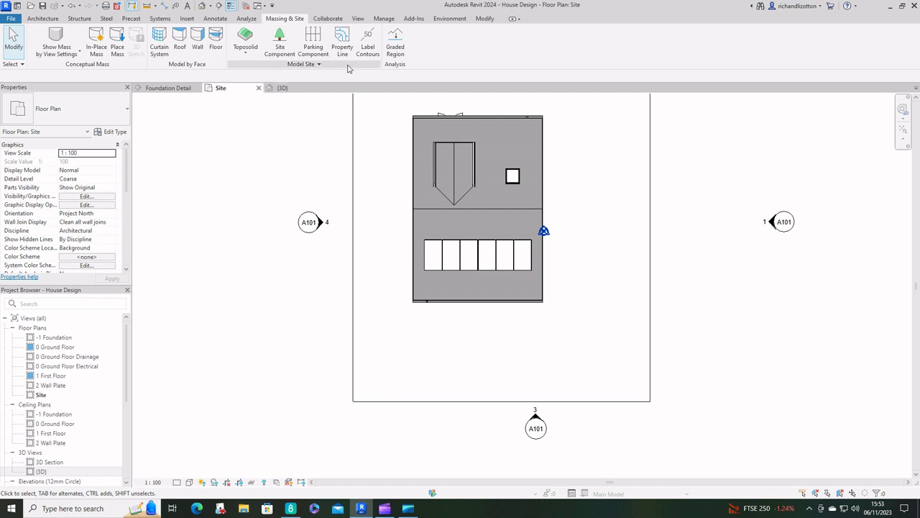
left_click(355, 191)
scroll(365, 247, "down", 3)
left_click(515, 179)
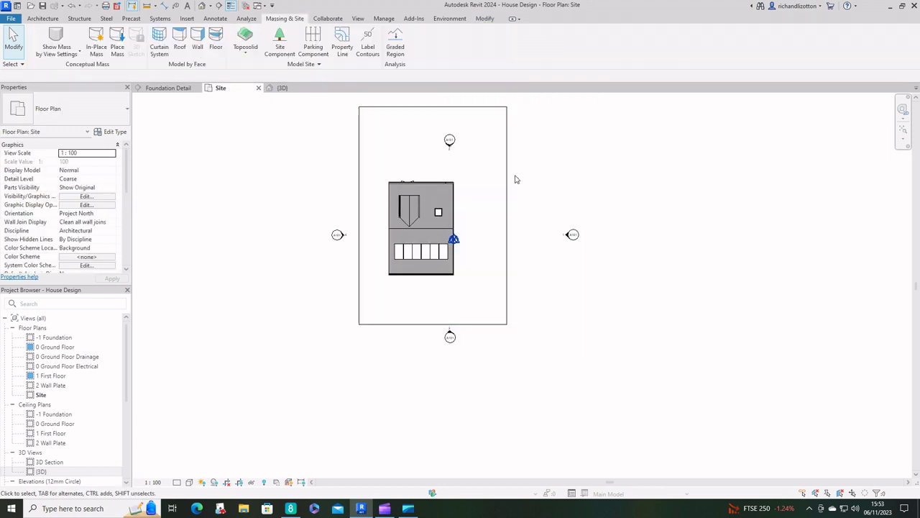
- Check the bottom and left site boundary line lengths, then select the whole site toposolid
left_click_drag(340, 104, 515, 346)
left_click(524, 115)
left_click_drag(345, 314, 533, 330)
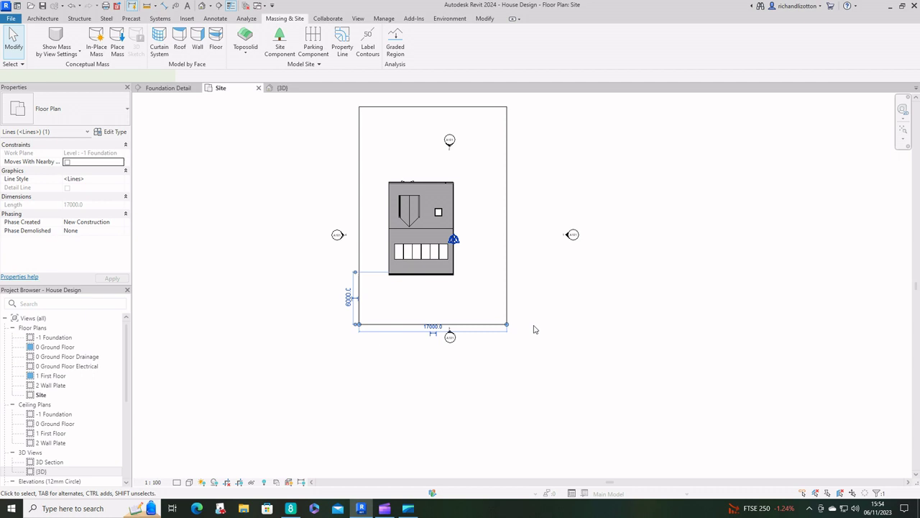
left_click(332, 98)
left_click_drag(349, 105, 378, 350)
left_click(377, 344)
scroll(454, 299, "up", 1)
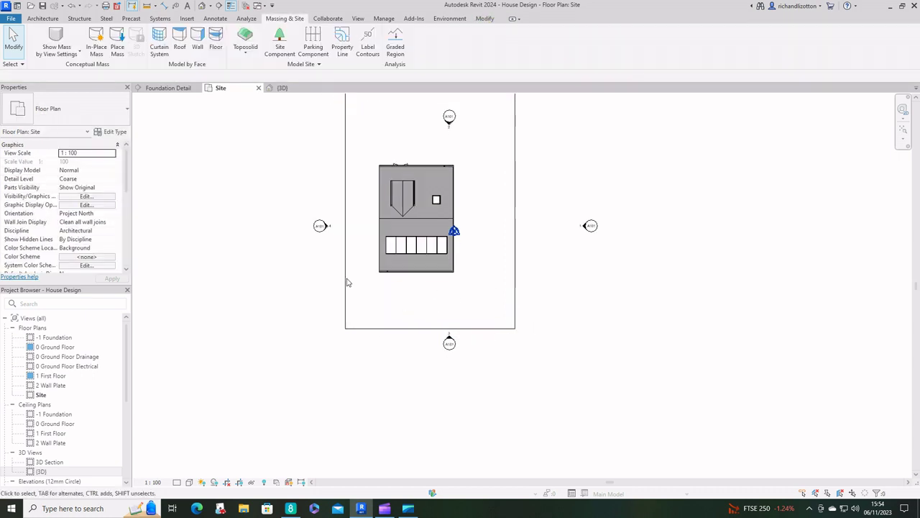
left_click(346, 280)
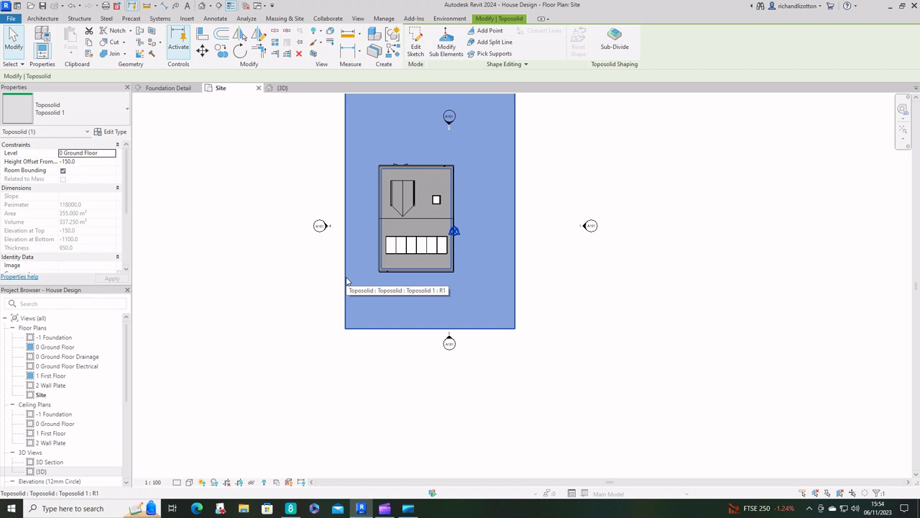
- Start a toposolid sub-division and sketch a rectangle around the house
left_click(618, 43)
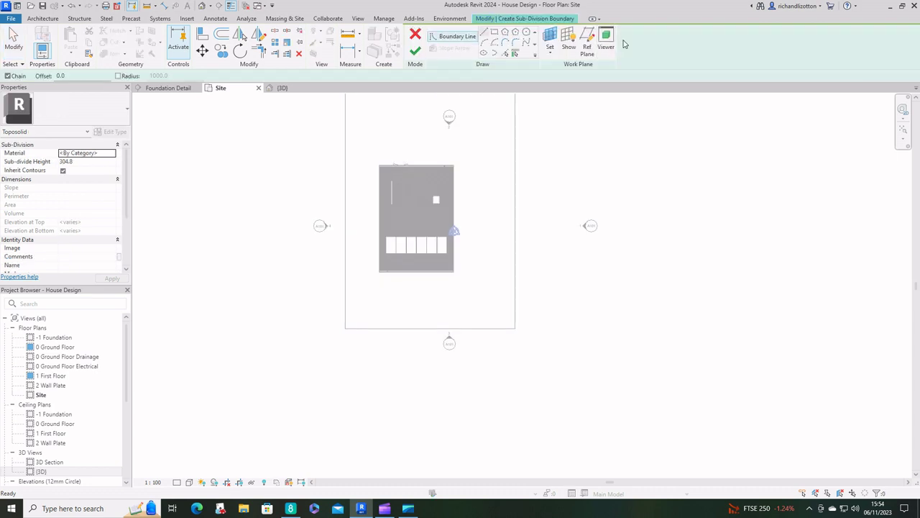
left_click(494, 34)
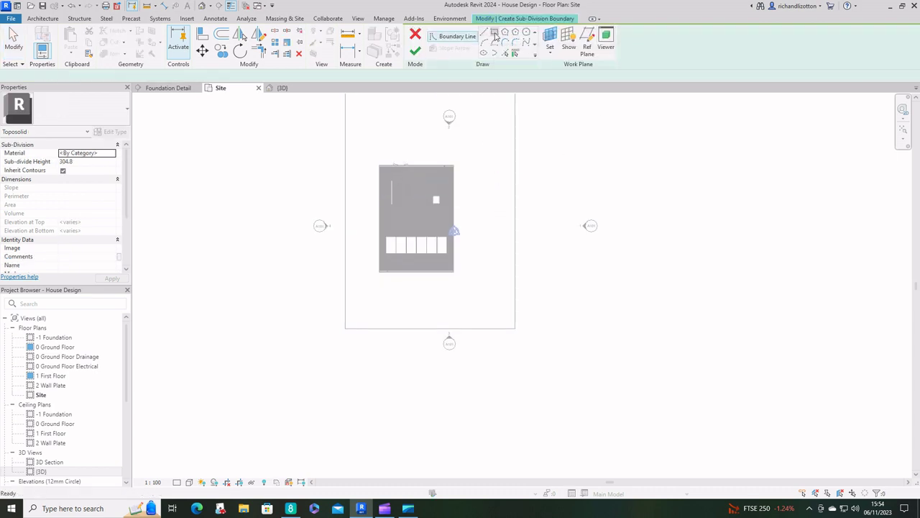
left_click(371, 154)
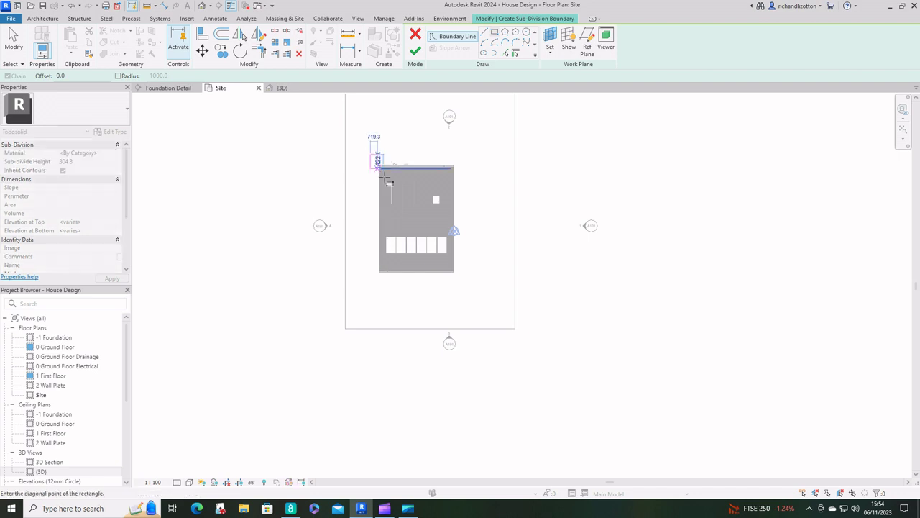
left_click(463, 284)
scroll(401, 181, "up", 3)
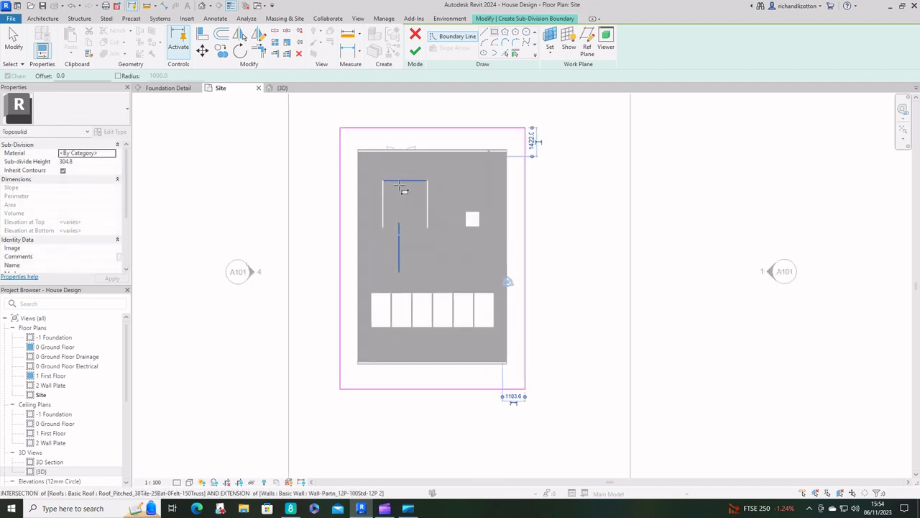
- Set the rectangle's top and bottom offsets from the house to 1200
left_click(531, 142)
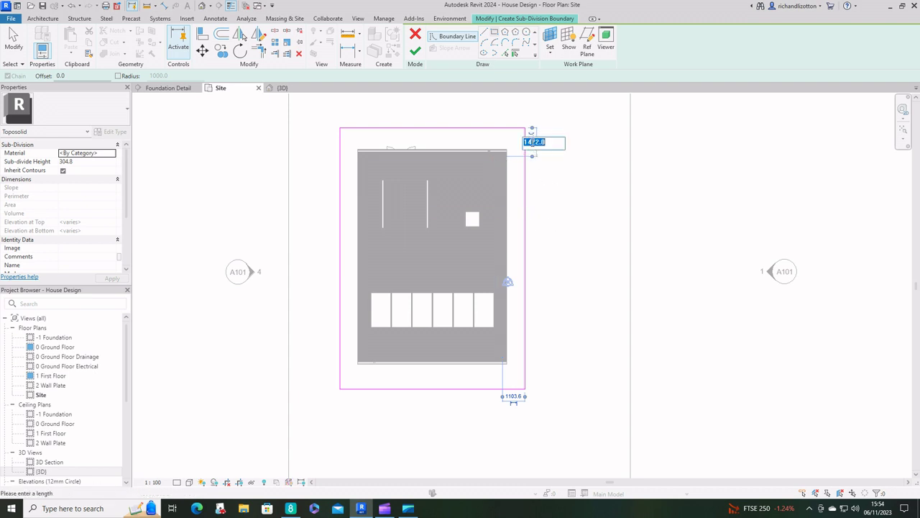
type("1200")
key("Return")
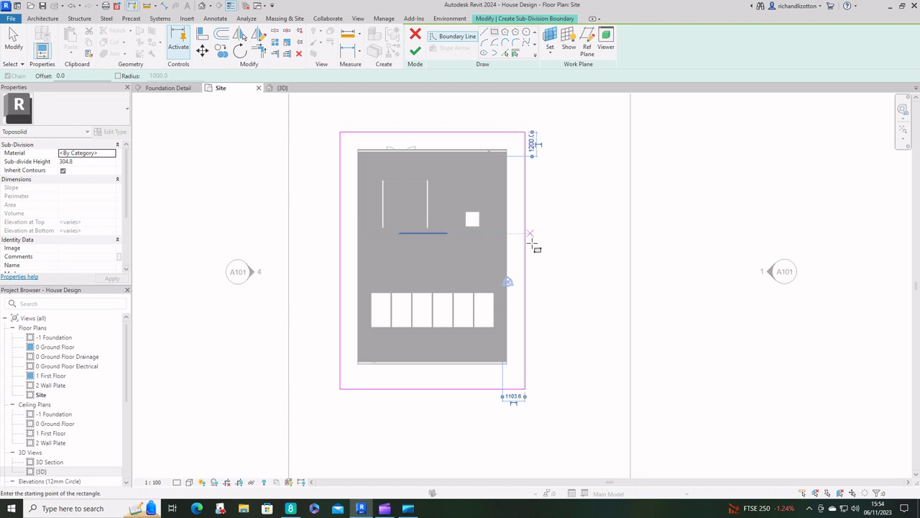
left_click(514, 398)
type("12")
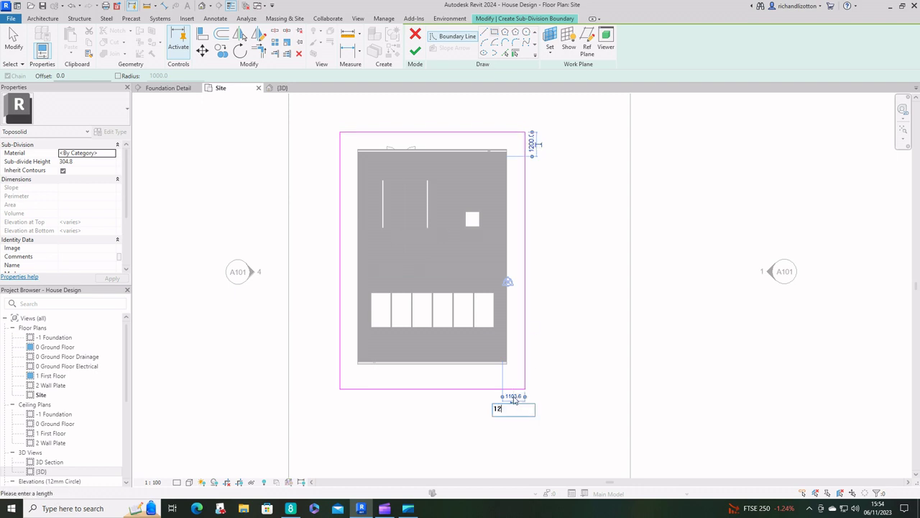
type("00")
key("Return")
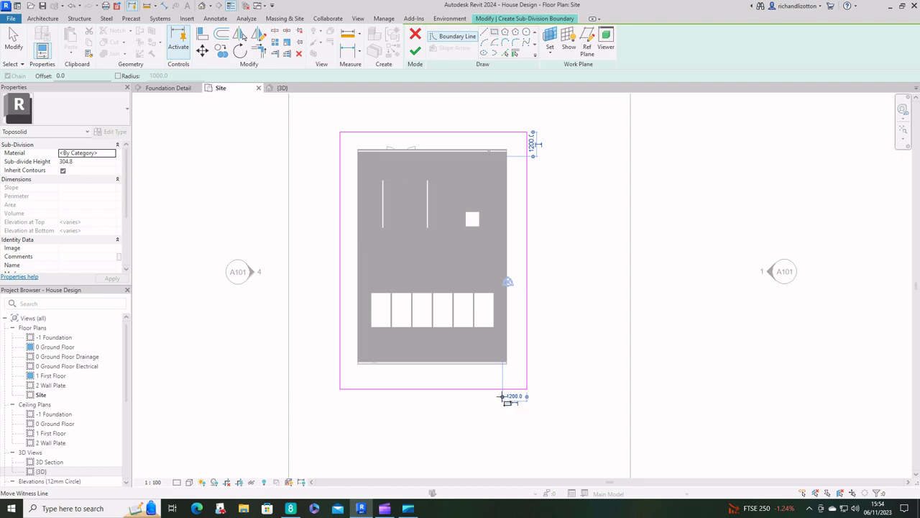
- Select the bottom and left boundary lines and set each 1200 out from the house
left_click(511, 403)
key("Escape")
key("Escape")
key("Escape")
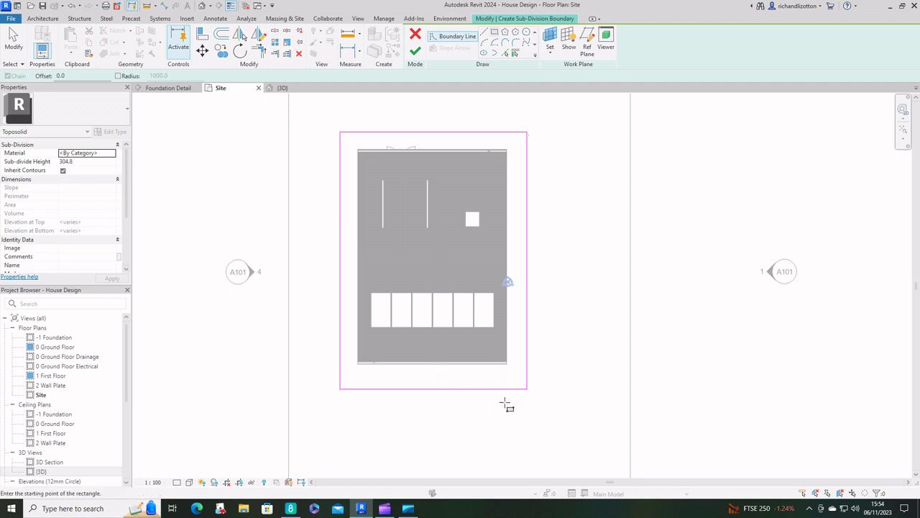
left_click(507, 389)
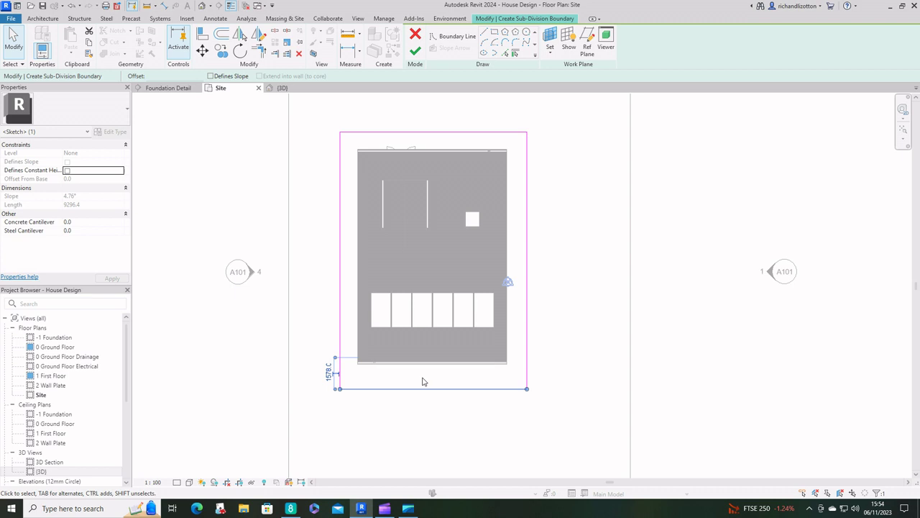
left_click(330, 372)
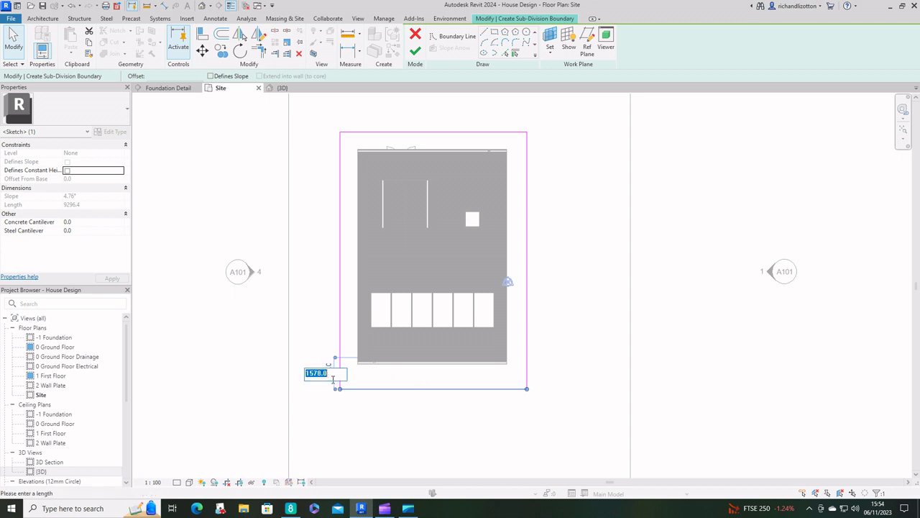
type("1200")
key("Return")
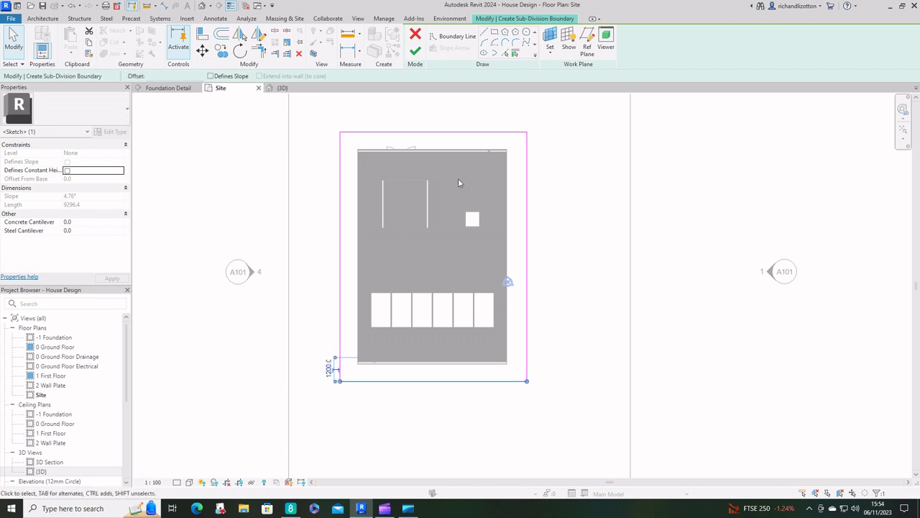
left_click(342, 216)
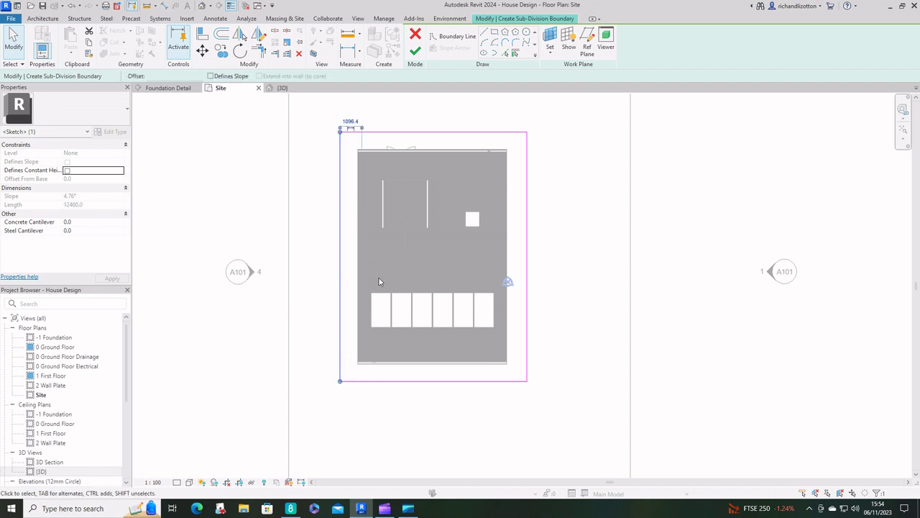
left_click(351, 119)
type("1200")
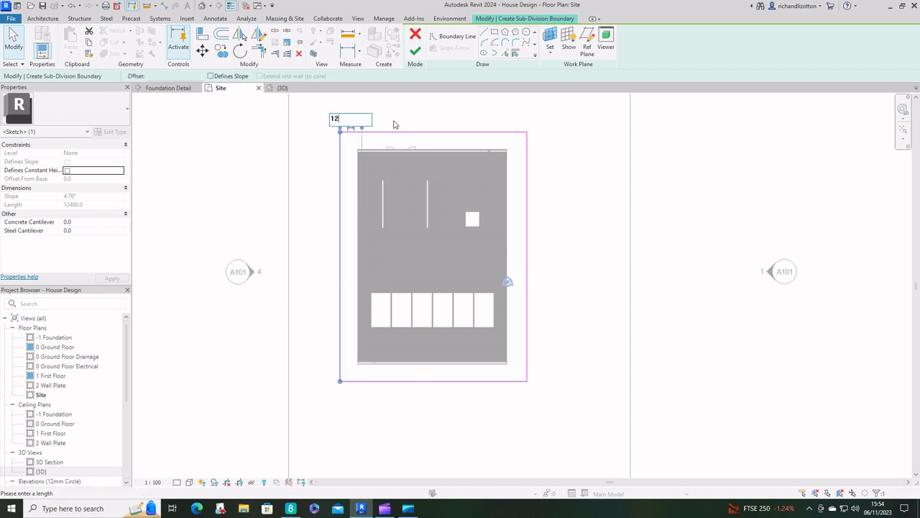
key("Return")
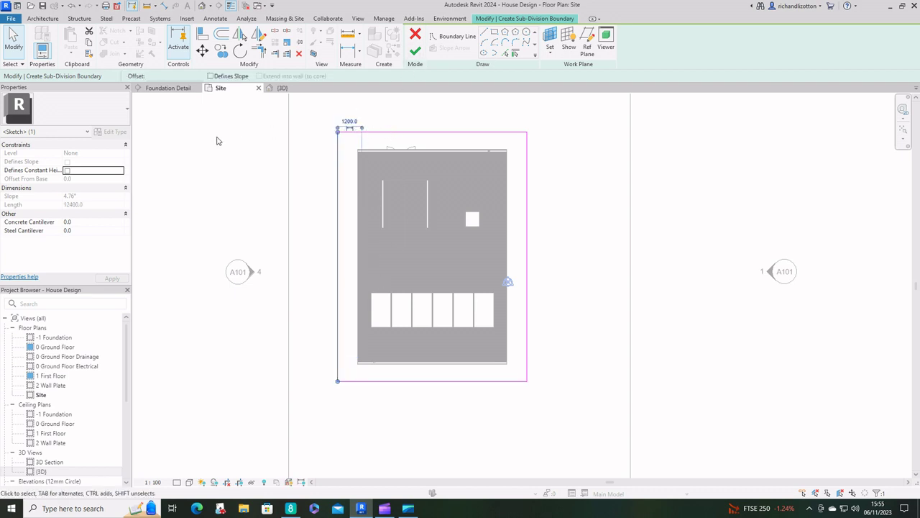
- Finish the sub-division sketch and assign Brick, Pavers, found by searching 'pavi'
left_click(415, 50)
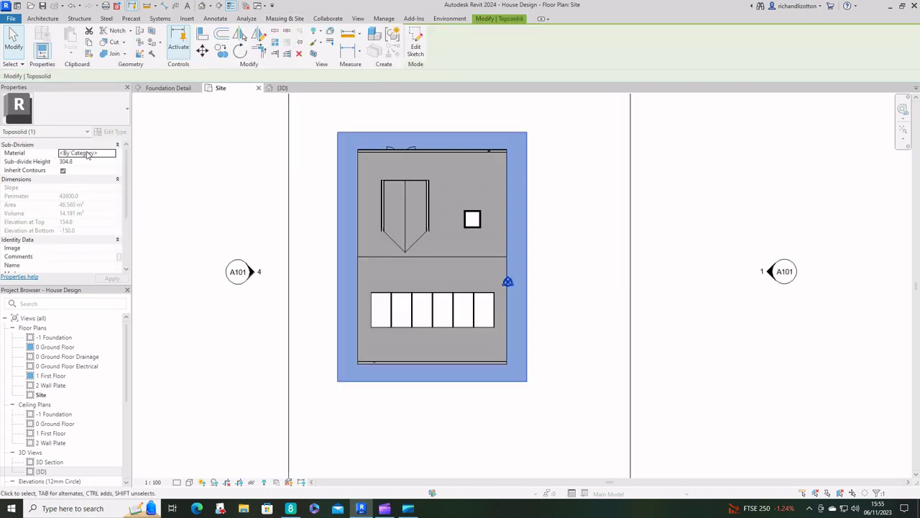
left_click(113, 153)
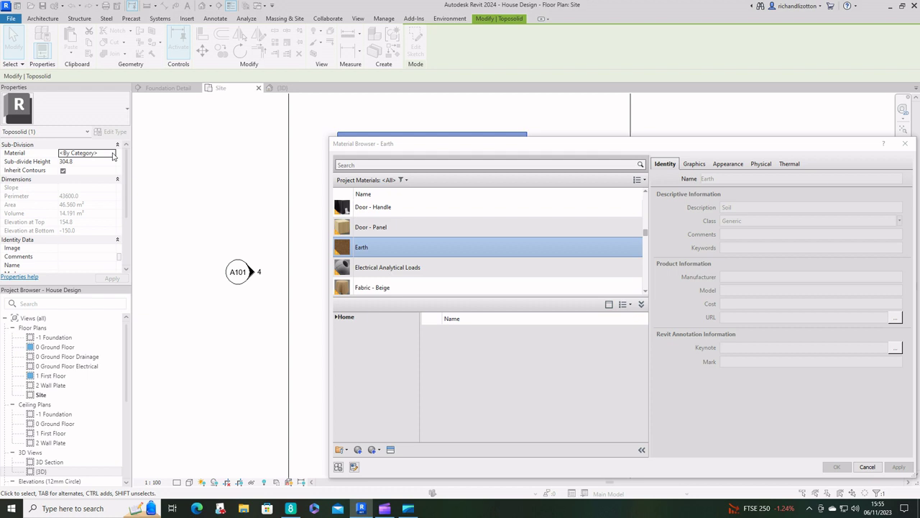
left_click(429, 164)
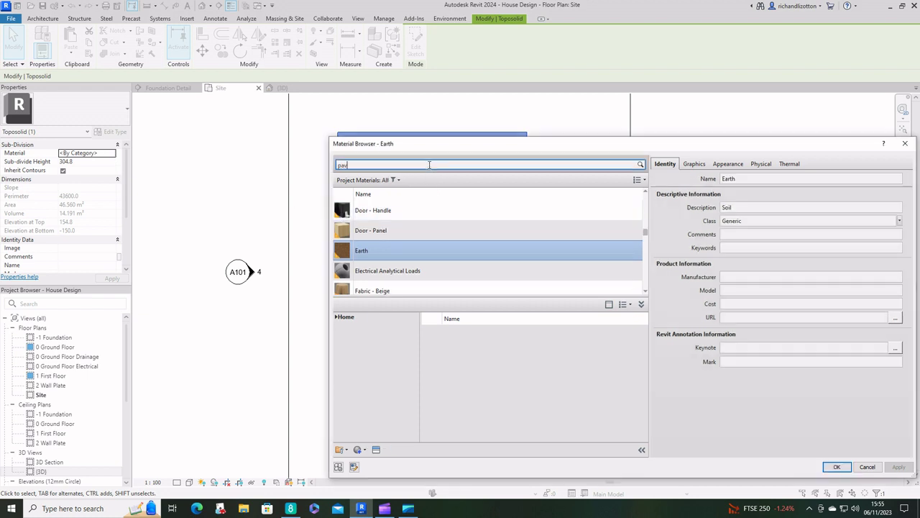
type("pavi")
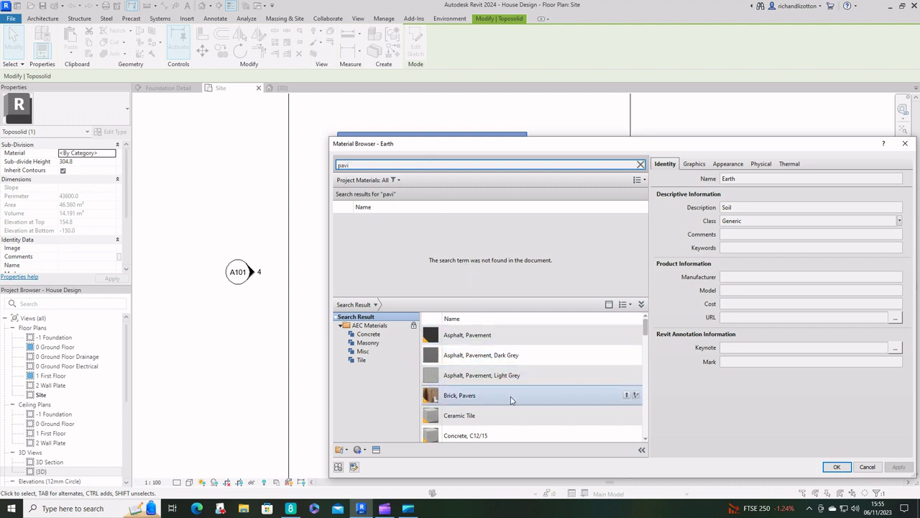
left_click(627, 392)
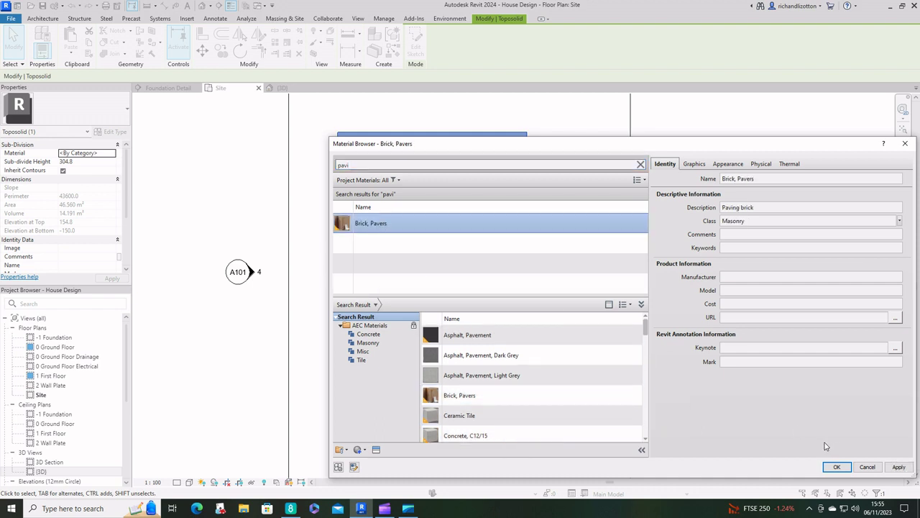
left_click(835, 468)
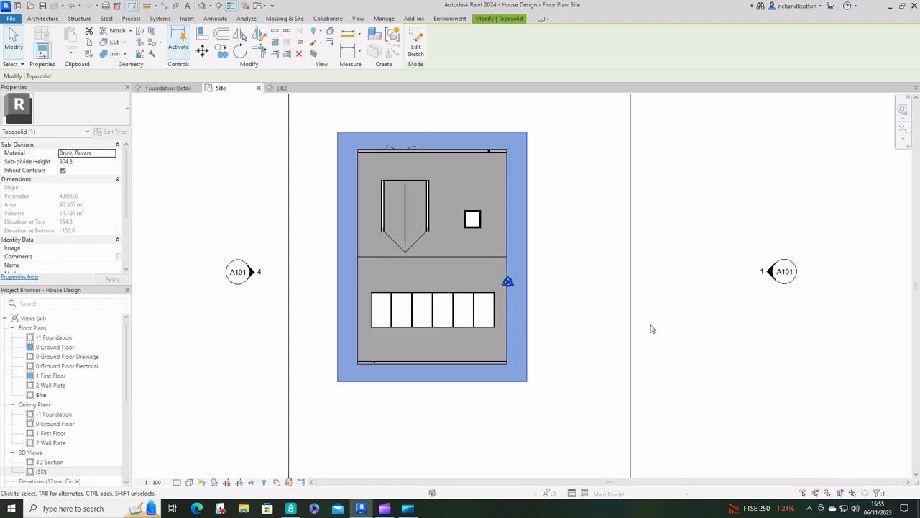
- In the 3D view, set the brick-paver sub-division's Sub-divide Height from 304.8 to 25
left_click(742, 243)
left_click(292, 88)
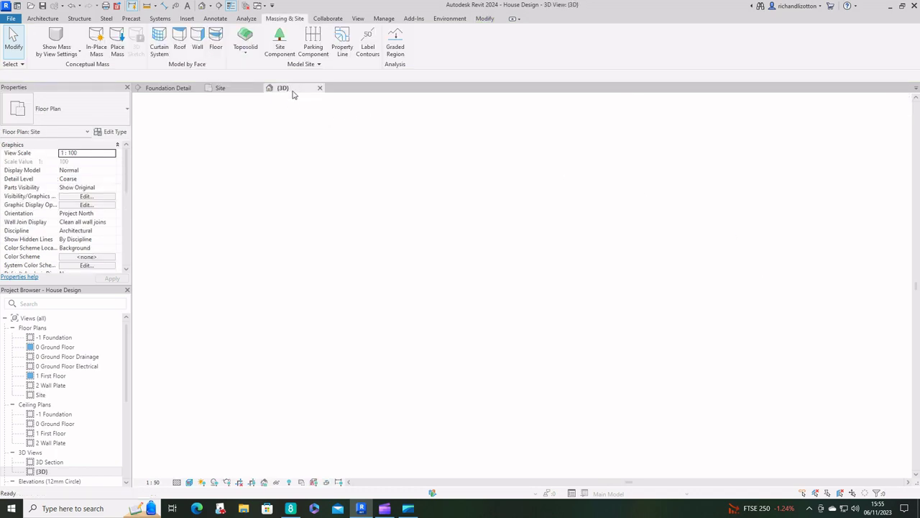
middle_click_drag(496, 357, 577, 346, "shift")
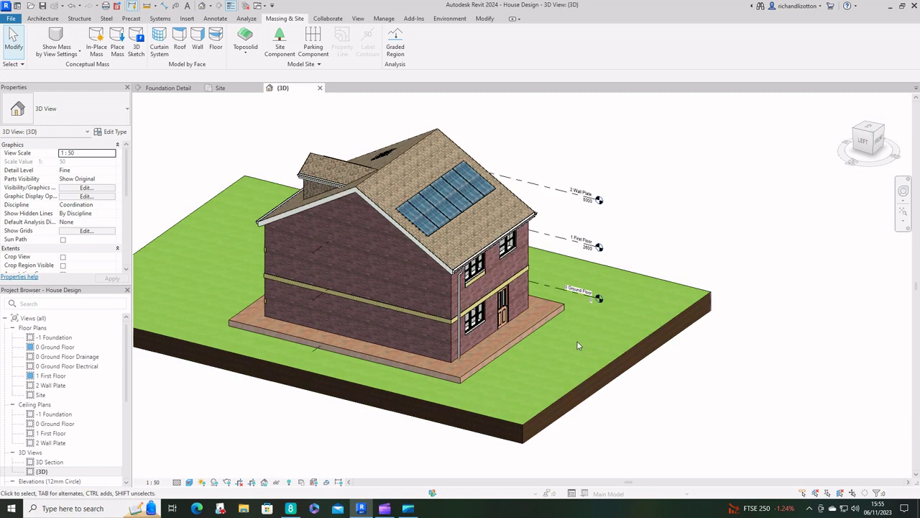
left_click(522, 343)
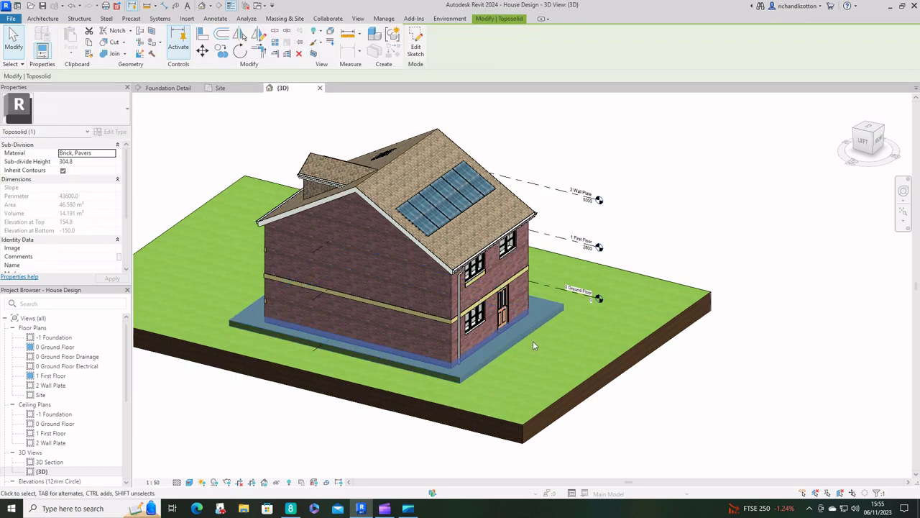
left_click(72, 162)
left_click_drag(78, 163, 60, 163)
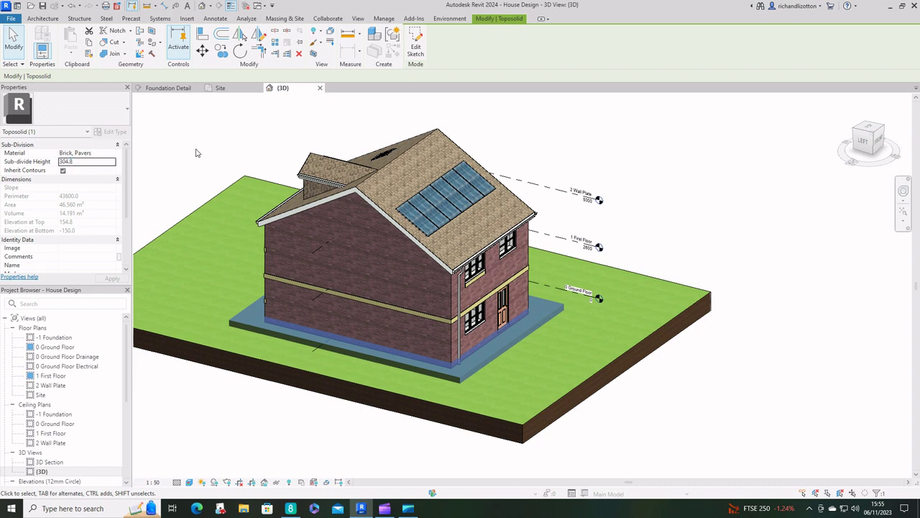
left_click(92, 161)
key("BackSpace")
left_click(92, 160)
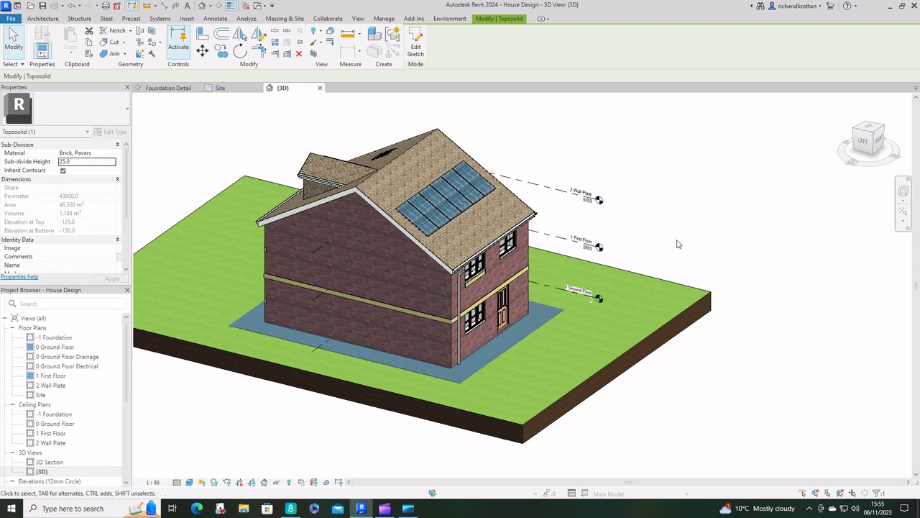
- Orbit and zoom the 3D view to inspect the paver border around the house
left_click(718, 240)
middle_click_drag(597, 362, 521, 359, "shift")
scroll(519, 355, "up", 3)
scroll(671, 372, "up", 2)
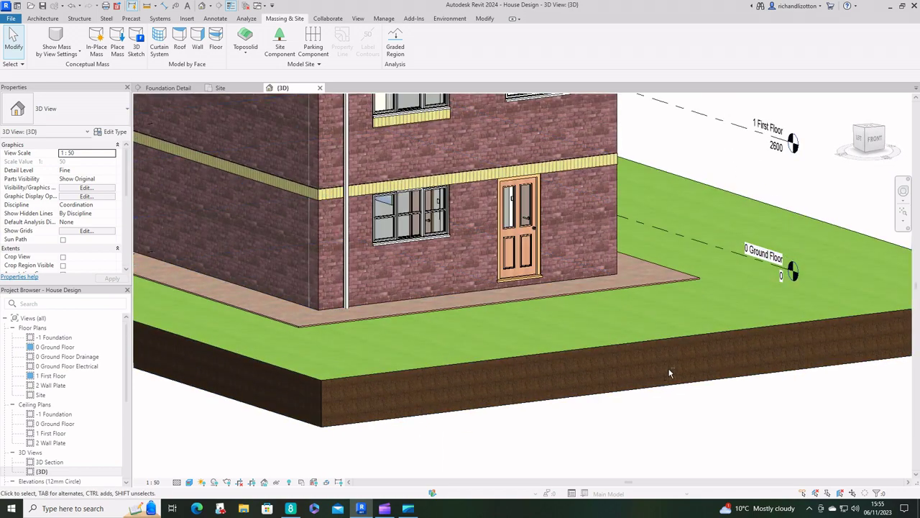
scroll(668, 372, "up", 3)
scroll(598, 408, "down", 5)
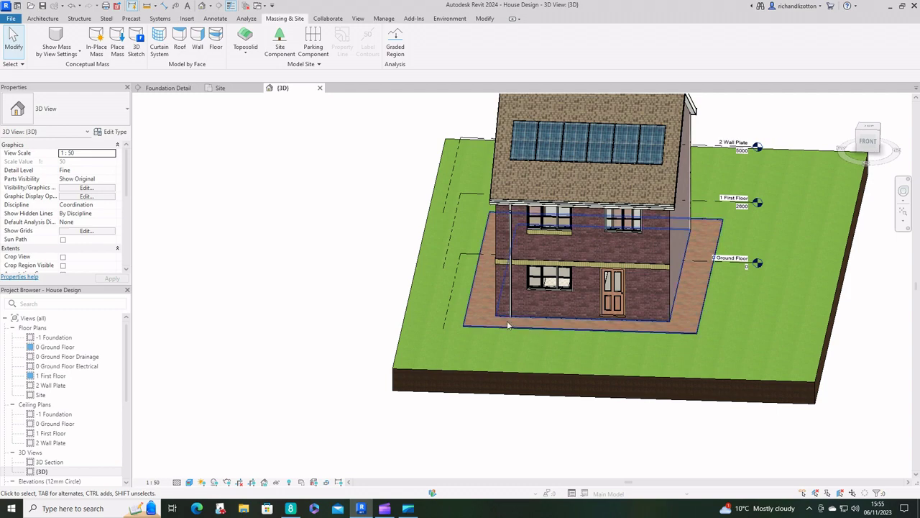
middle_click_drag(673, 355, 602, 371)
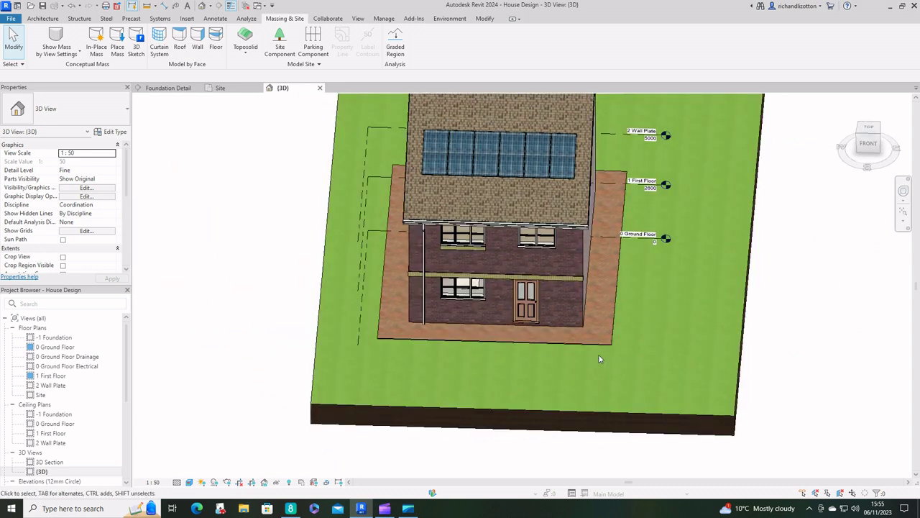
- Edit the grass toposolid boundary, drawing lines from the paver border's bottom corners to the front edge
left_click(576, 414)
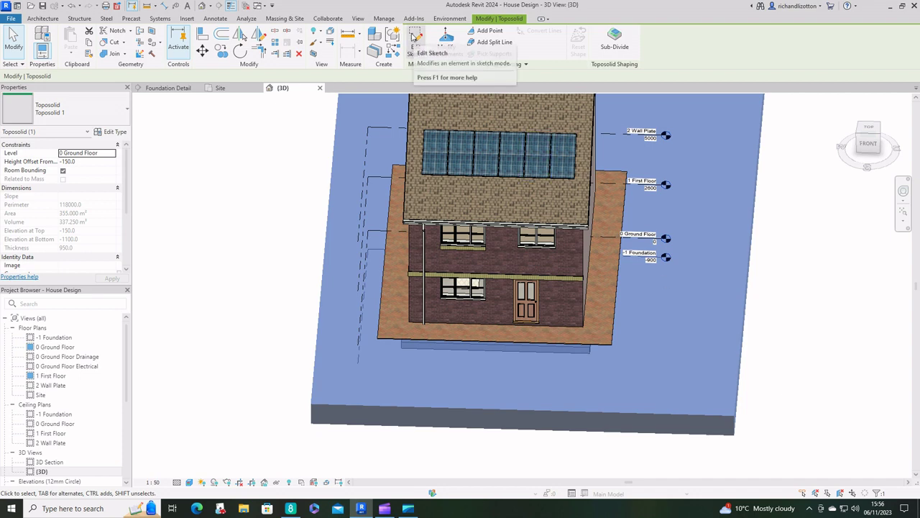
left_click(415, 38)
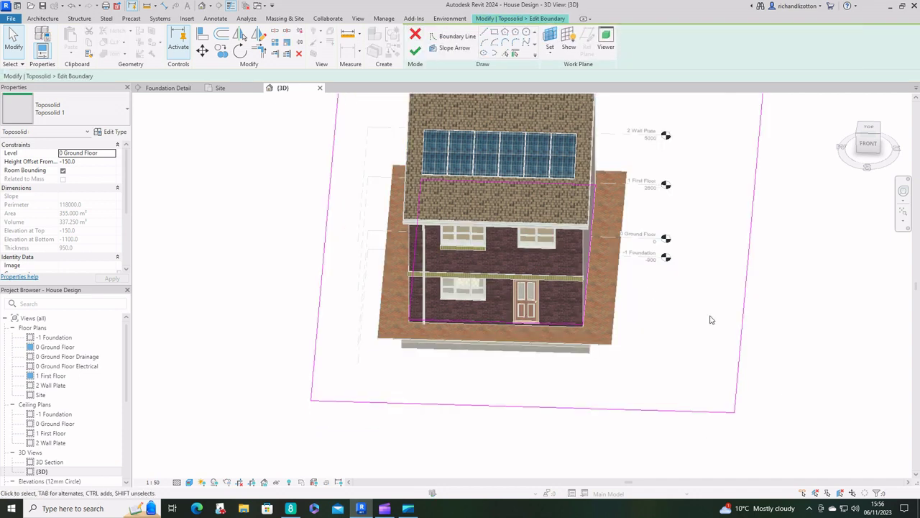
left_click(238, 95)
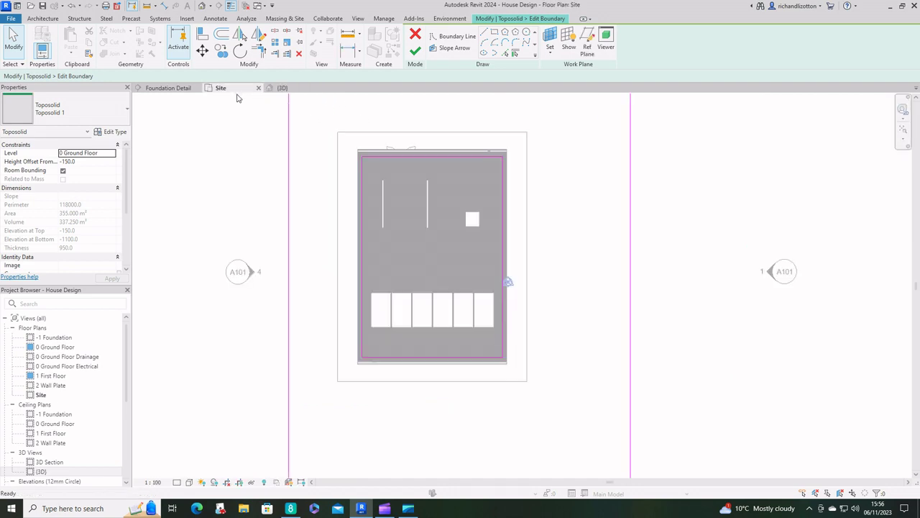
middle_click_drag(606, 361, 631, 235)
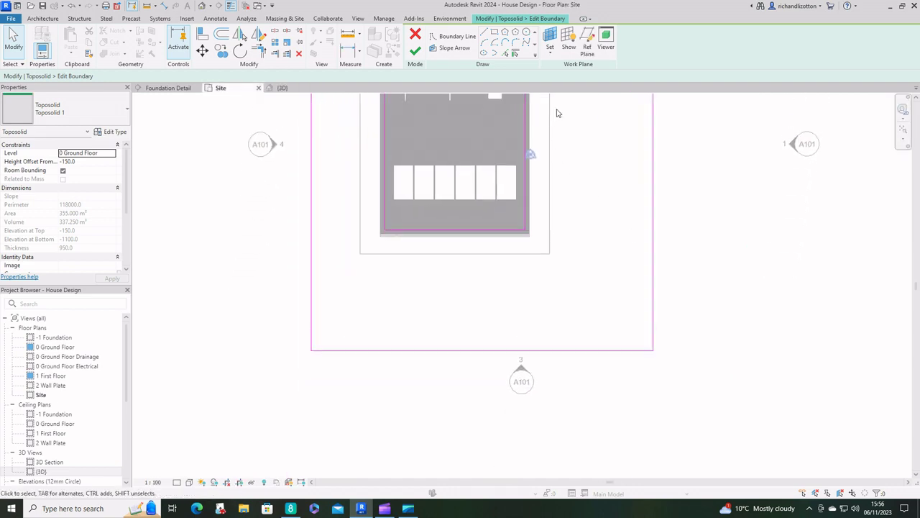
left_click(485, 36)
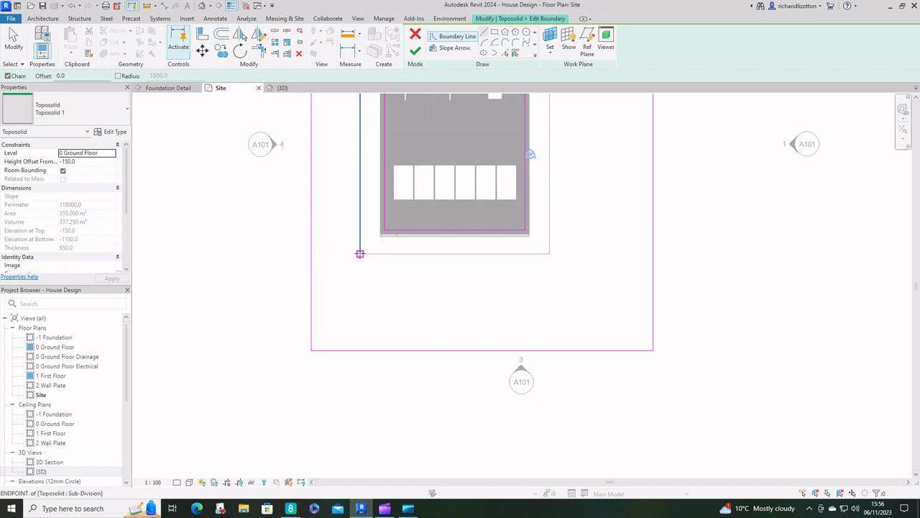
left_click(360, 252)
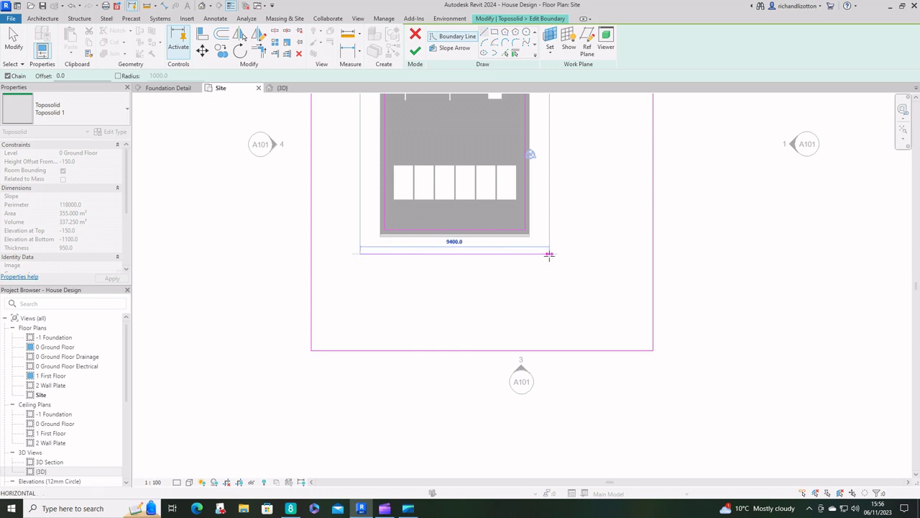
left_click(549, 253)
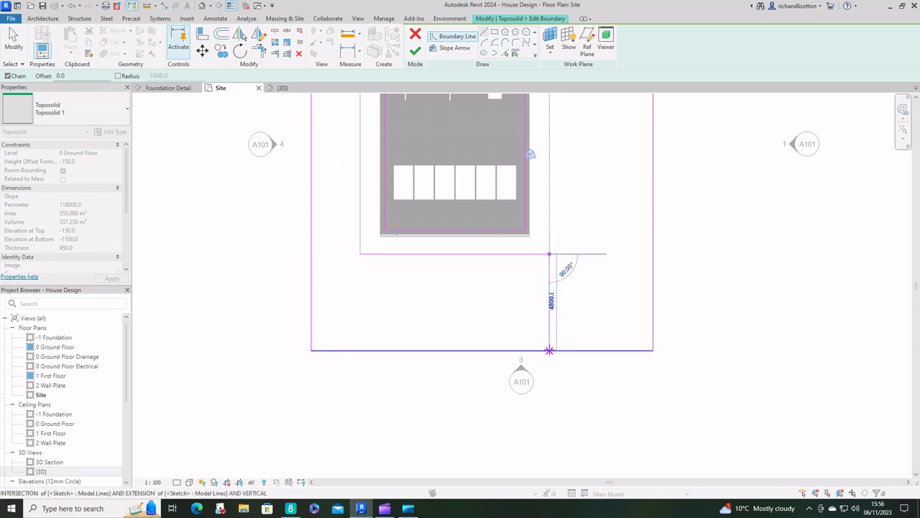
left_click(549, 351)
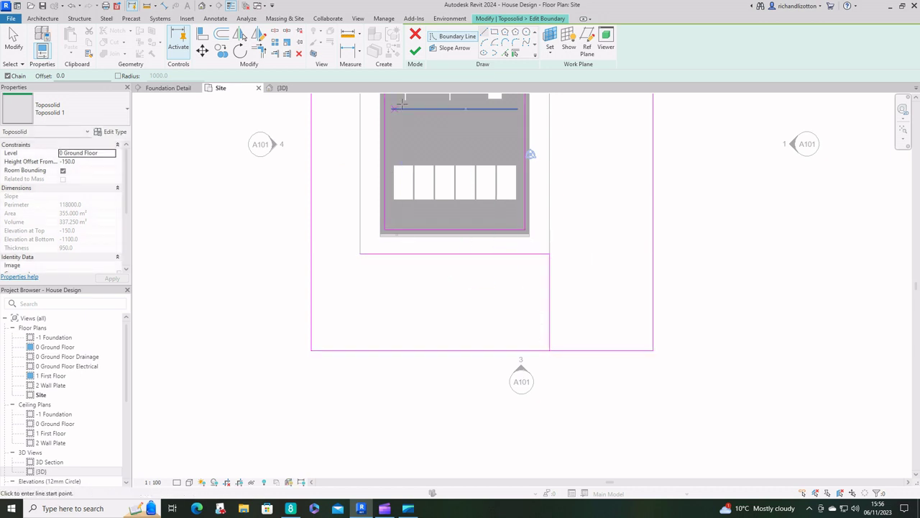
- Trim the new lines into corners with the site edges, finish, and don't attach walls
left_click(260, 52)
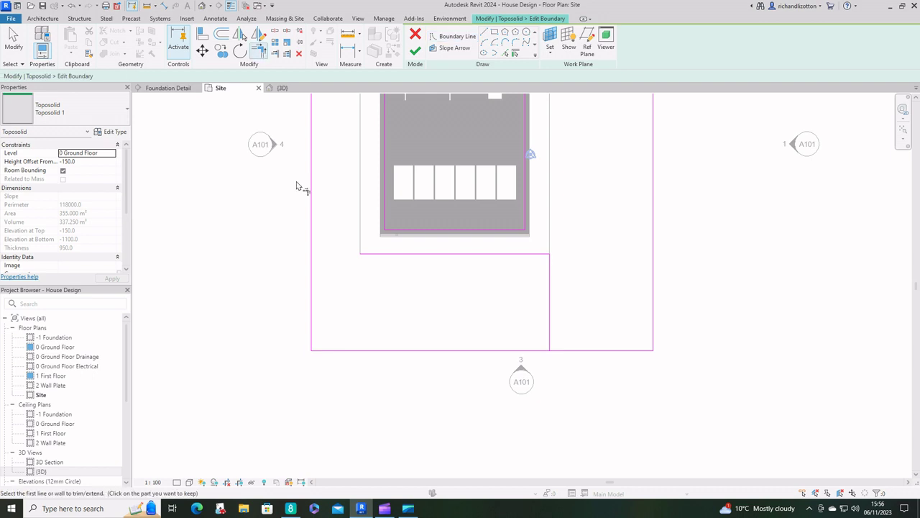
left_click(312, 237)
left_click(375, 255)
left_click(550, 332)
left_click(572, 350)
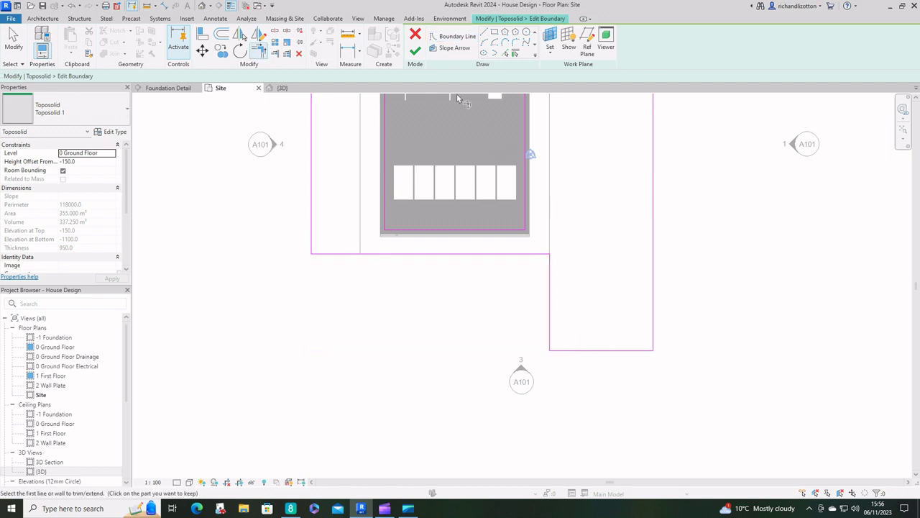
left_click(415, 50)
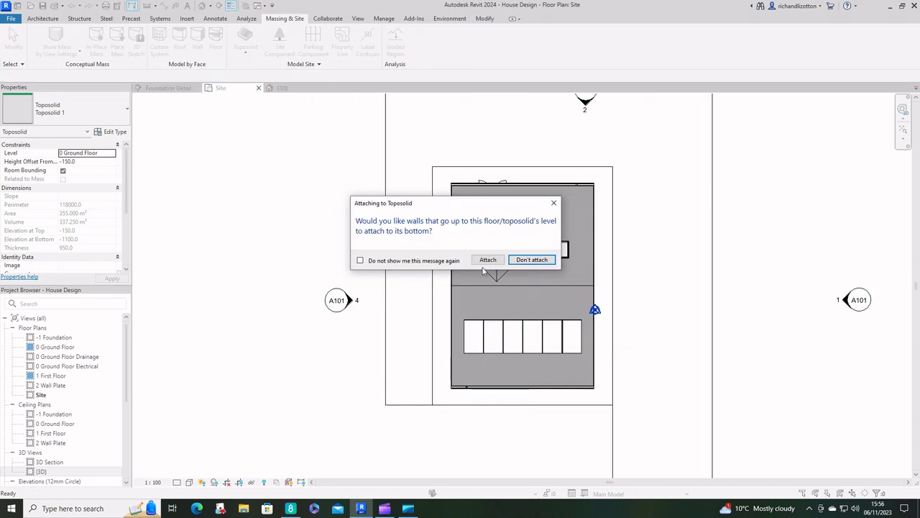
left_click(532, 259)
- Decline wall attachment, then sketch a new toposolid rectangle over the front cut-out on 0 Ground Floor
left_click(751, 349)
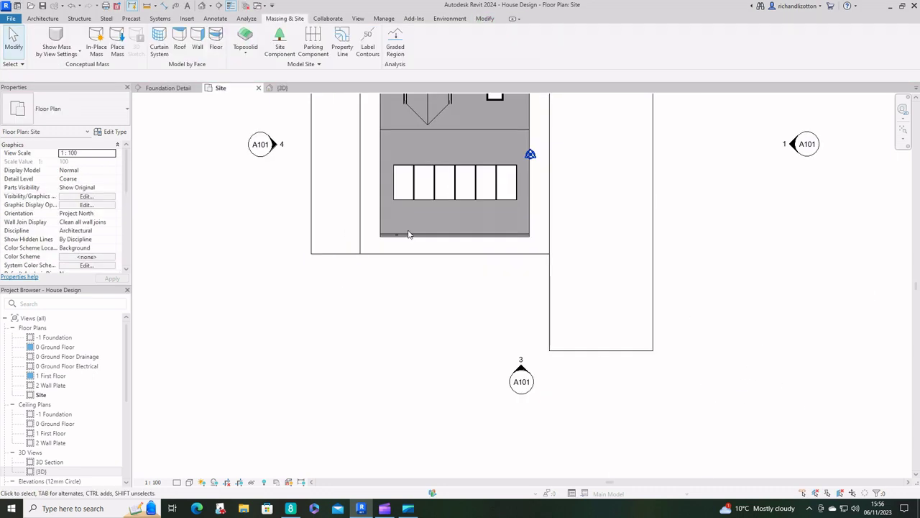
left_click(246, 40)
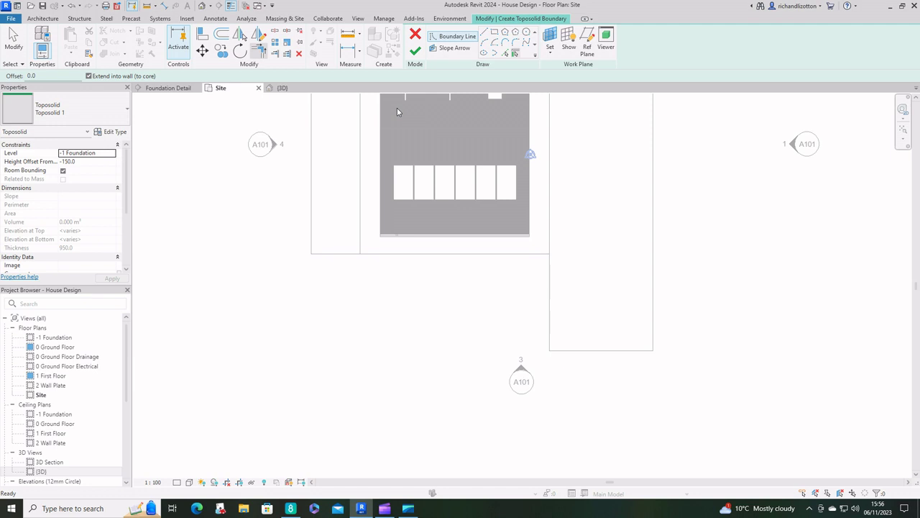
left_click(495, 31)
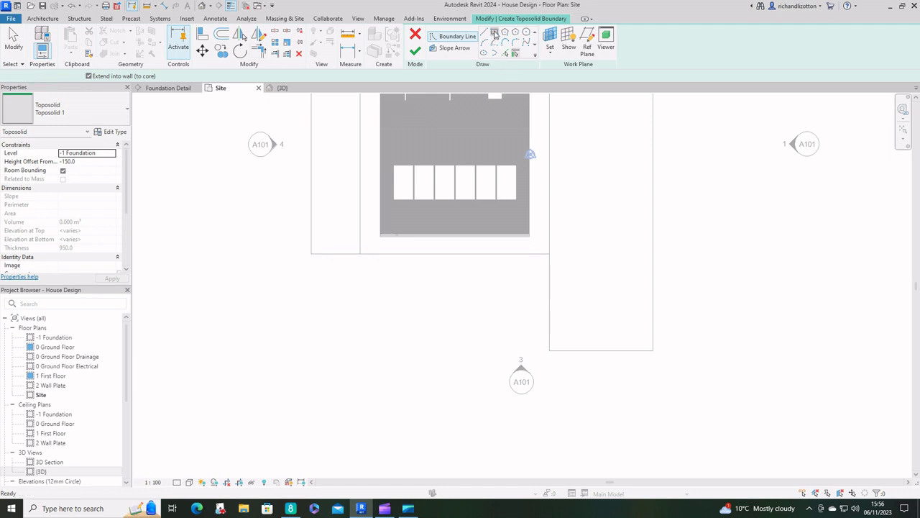
left_click(312, 254)
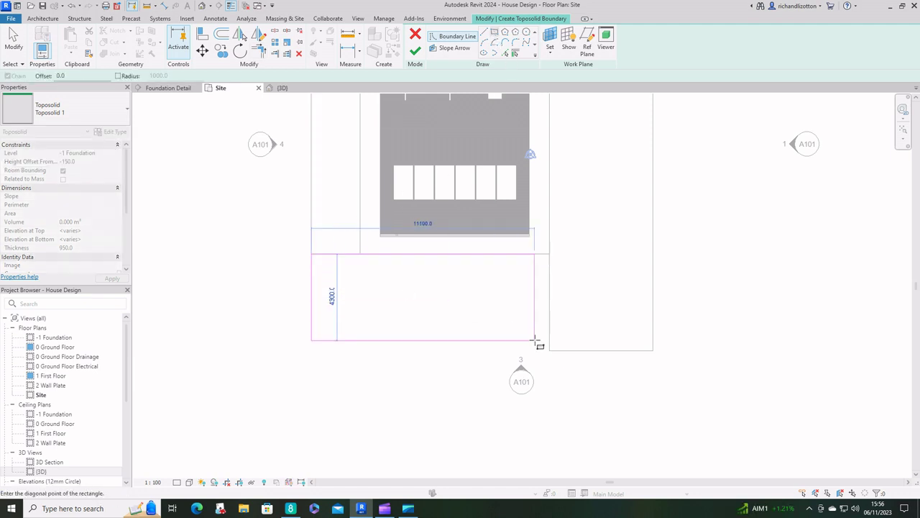
left_click(549, 350)
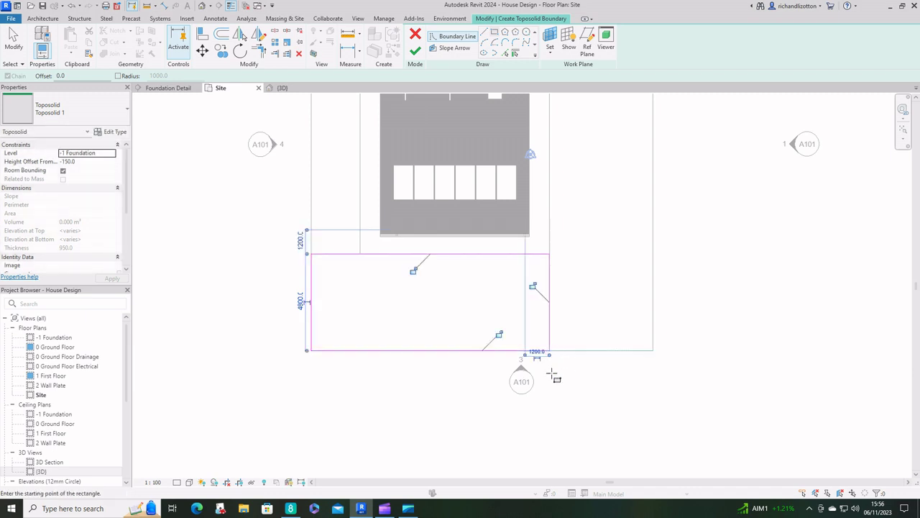
left_click(111, 154)
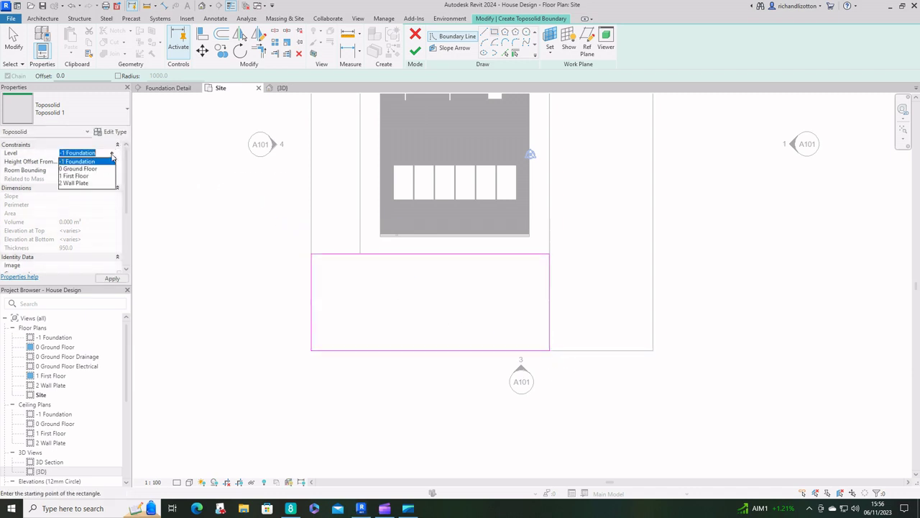
left_click(80, 169)
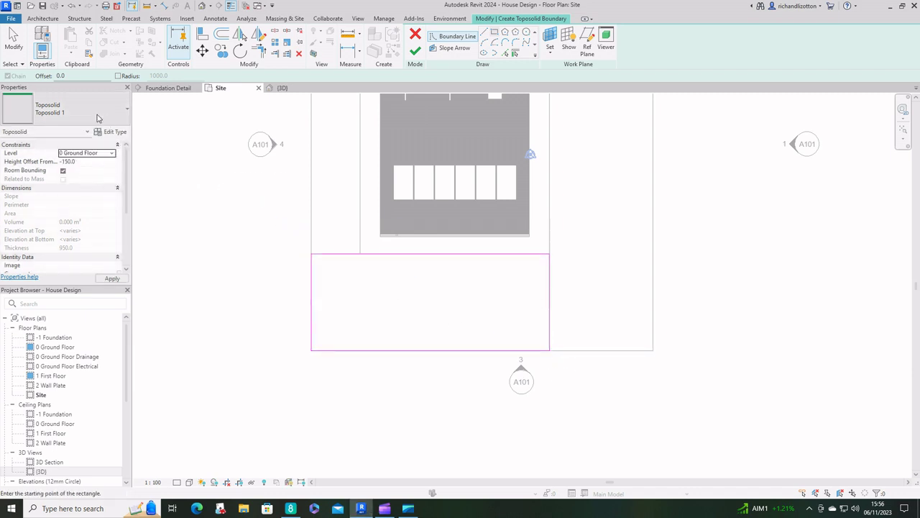
- Duplicate the toposolid type as a new type named Driveway
left_click(113, 132)
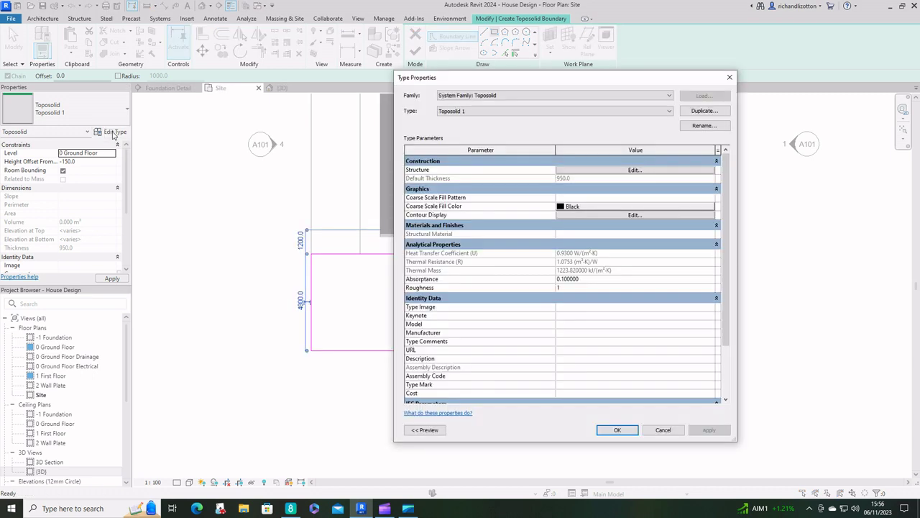
left_click(699, 113)
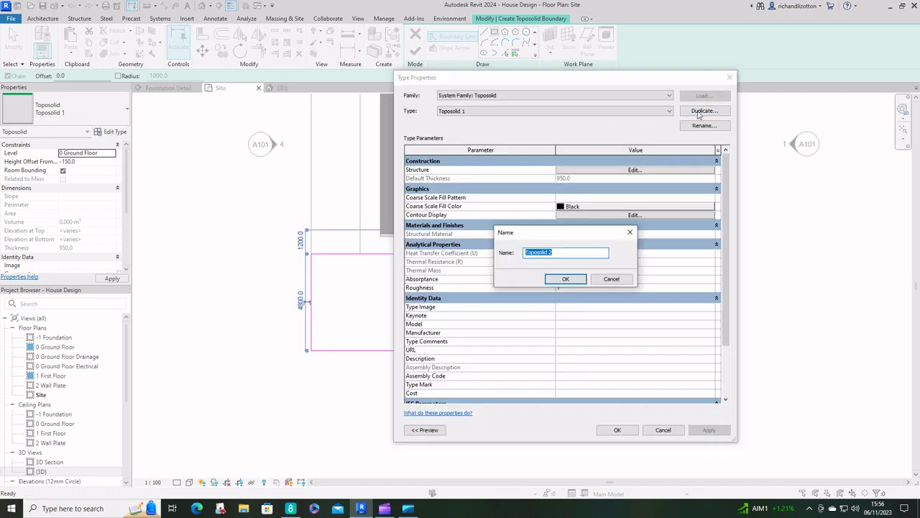
type("Driveway")
left_click(565, 280)
- Change the top layer material to Asphalt, Pavement, Light Grey, found by searching 'tarmac'
left_click(632, 170)
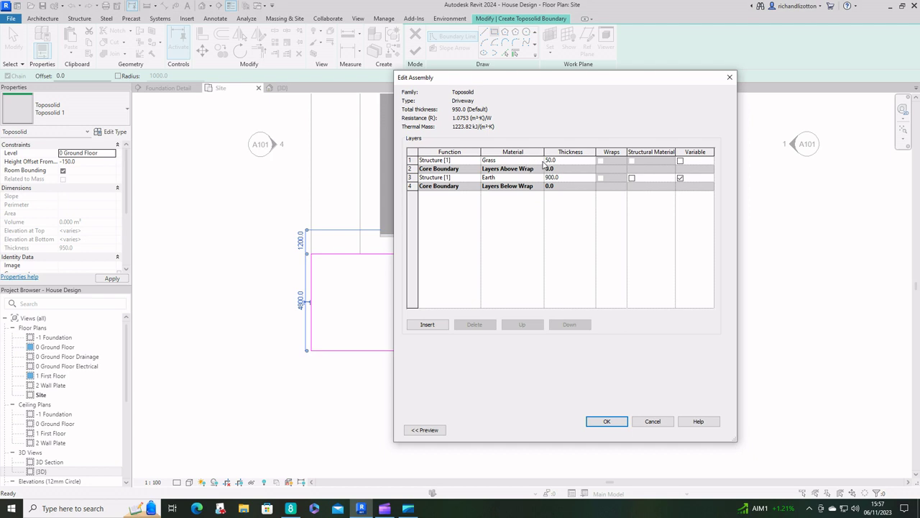
left_click(518, 159)
left_click(540, 160)
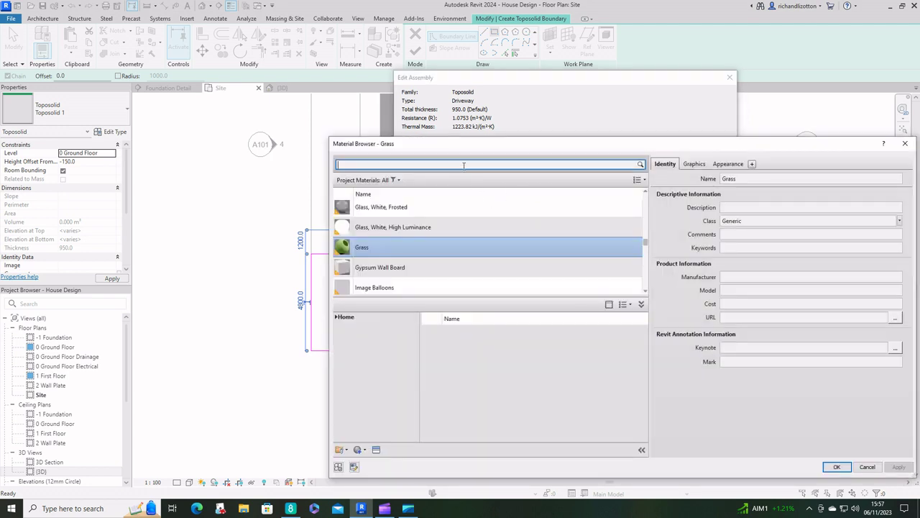
type("tarmac")
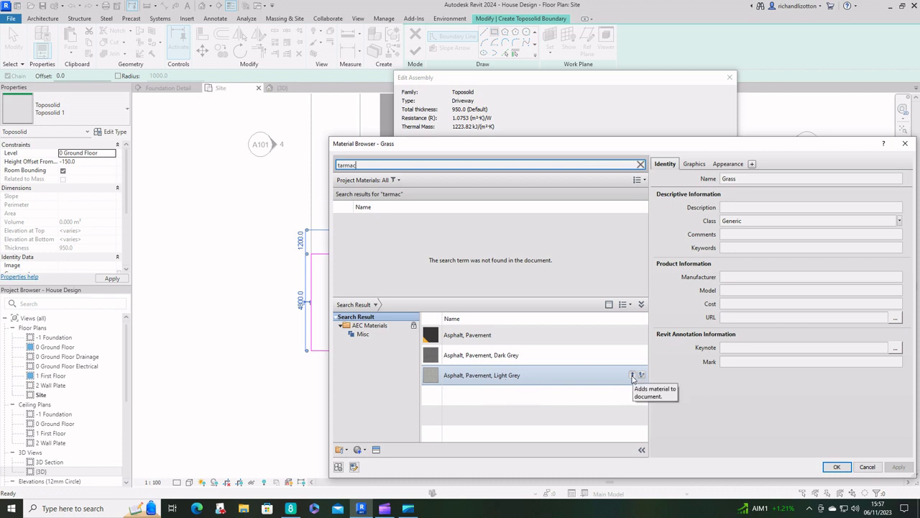
left_click(632, 376)
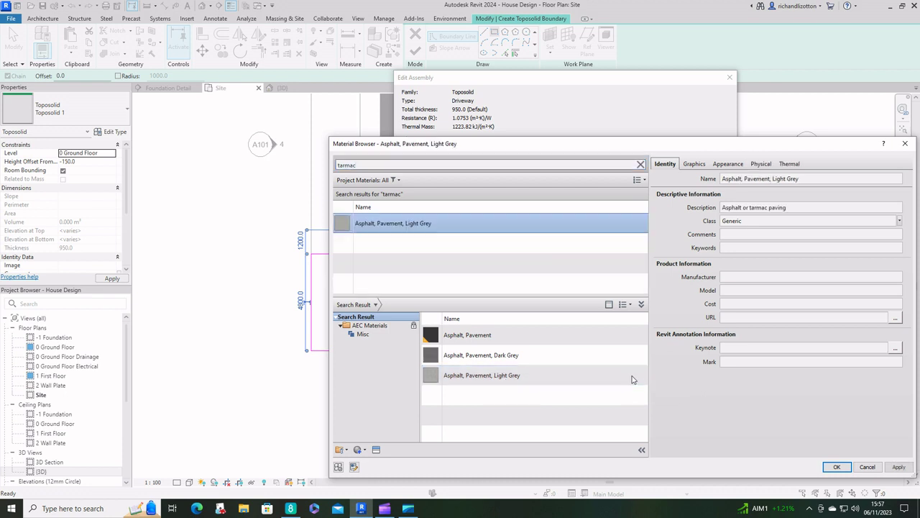
left_click(837, 467)
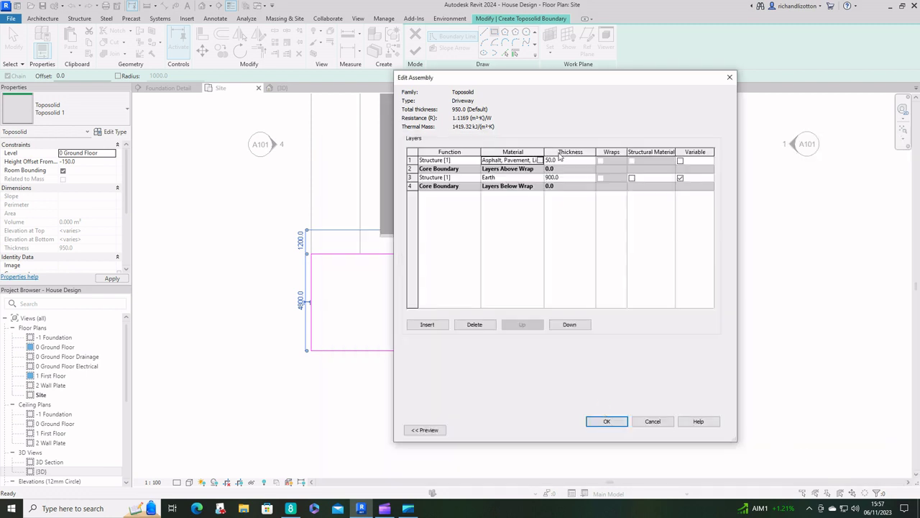
- Set the asphalt layer to 100 thick and the Earth layer to 850, then confirm
double_click(559, 161)
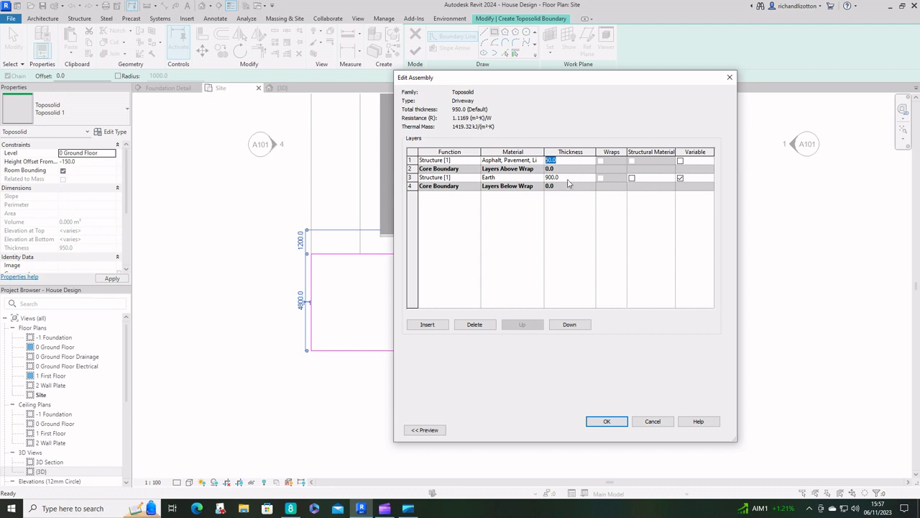
type("10")
left_click(563, 182)
left_click(544, 179)
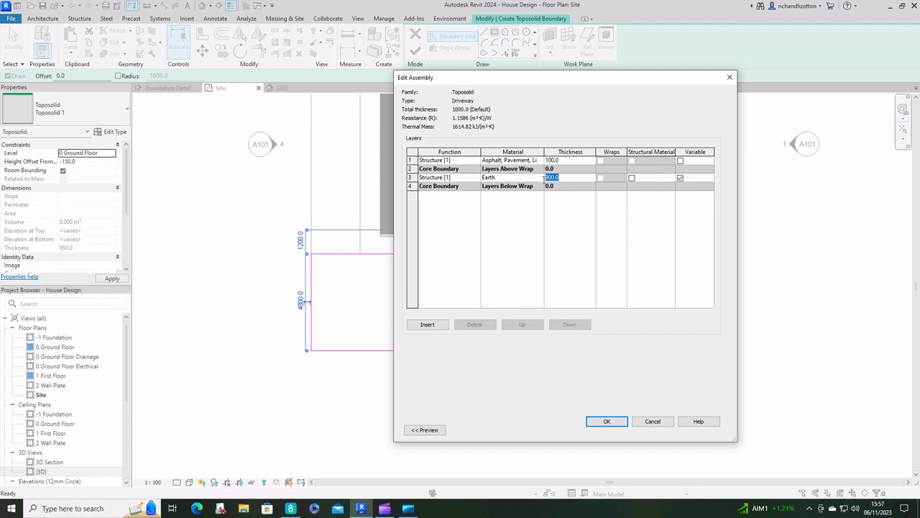
type("850")
left_click(608, 422)
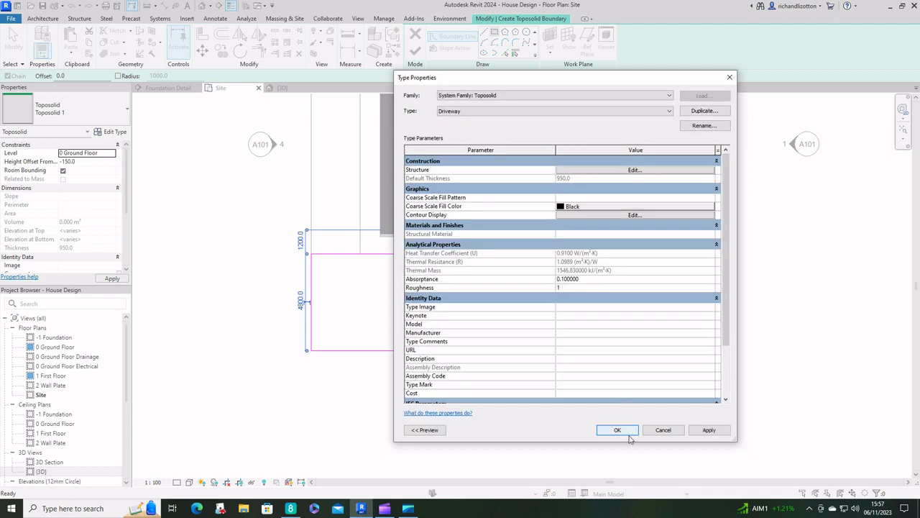
left_click(629, 434)
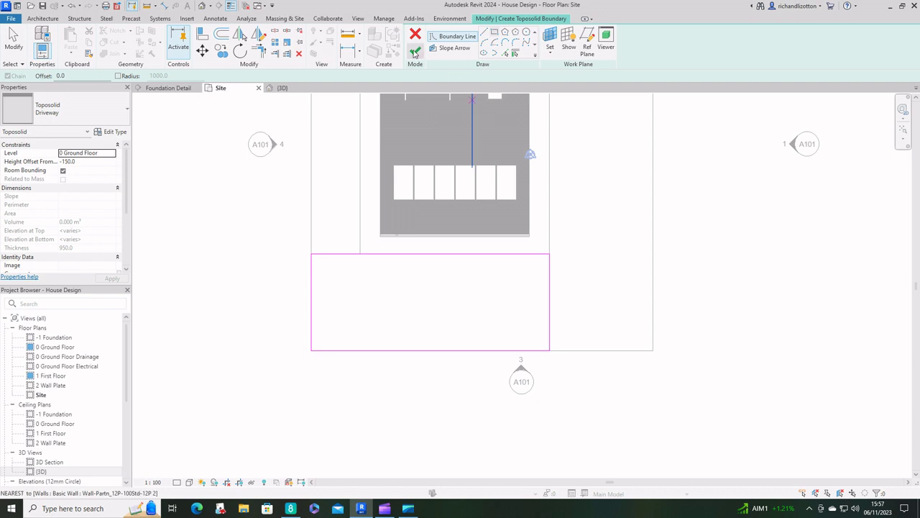
- Finish the Driveway toposolid and orbit the 3D view to check the light grey tarmac
left_click(414, 54)
left_click(698, 244)
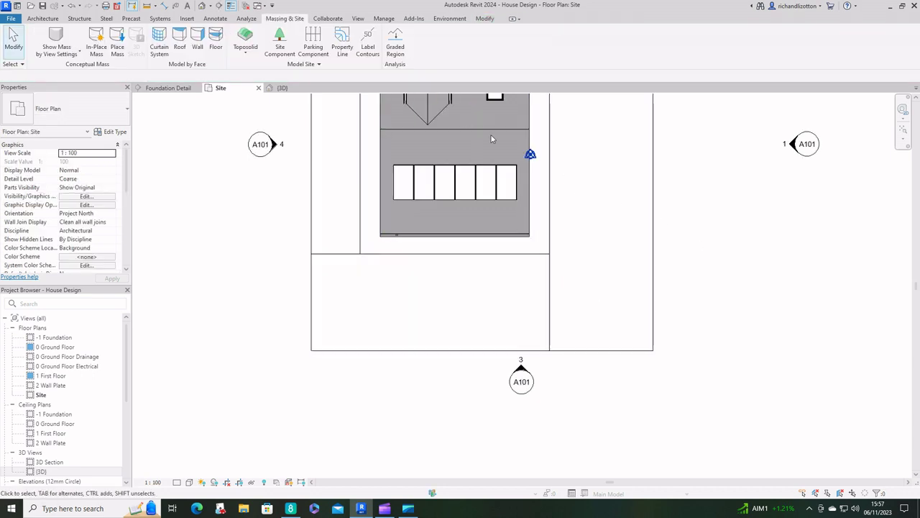
left_click(281, 88)
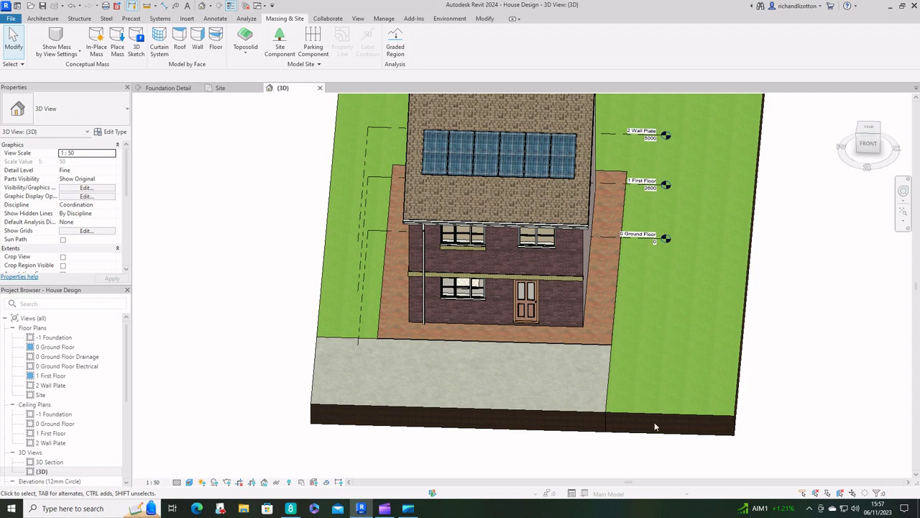
middle_click_drag(654, 426, 740, 413, "shift")
middle_click_drag(525, 404, 580, 306)
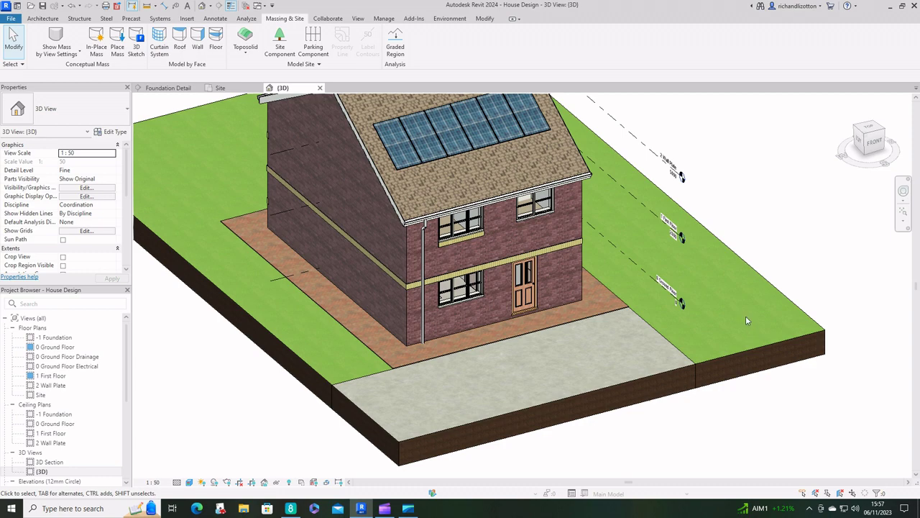
middle_click_drag(746, 316, 693, 319, "shift")
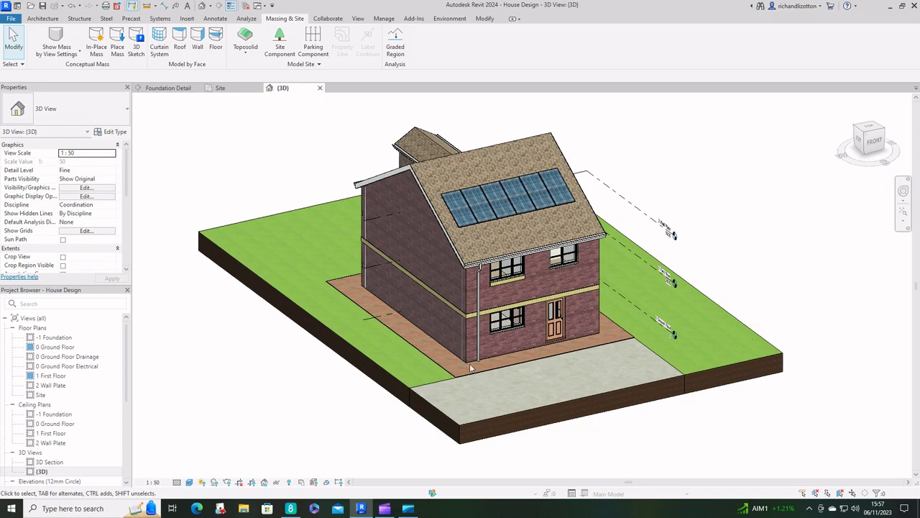